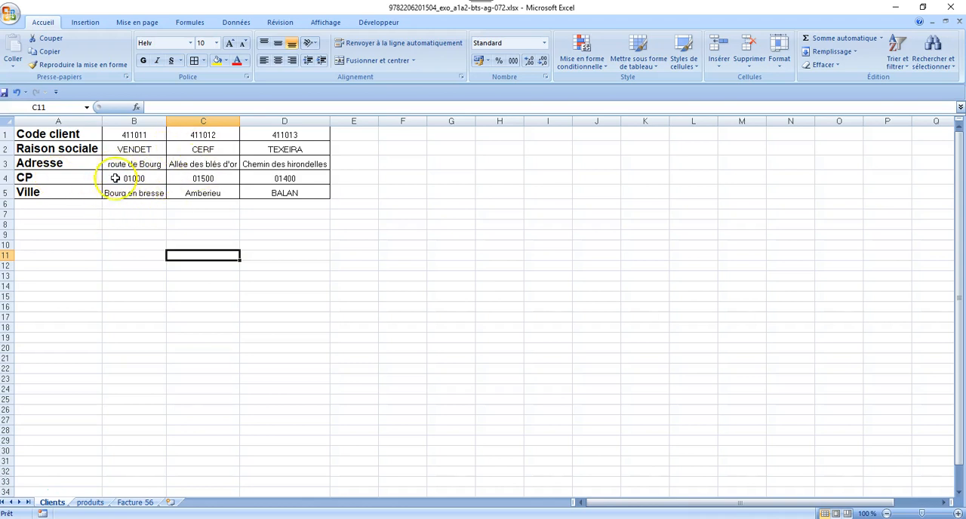
# Enter the first customer's code in cell D2 of the Facture 56 sheet, beside "doit"
pyautogui.click(89, 502)
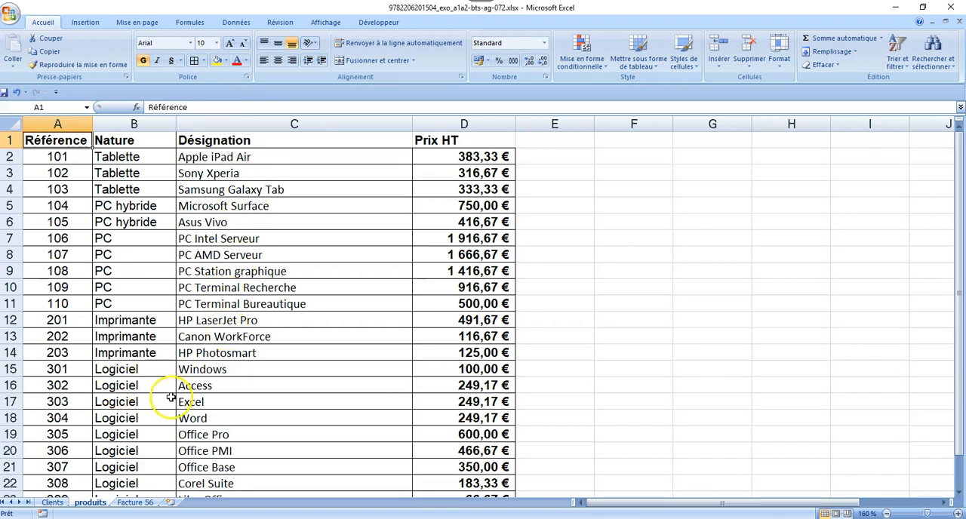
pyautogui.click(131, 502)
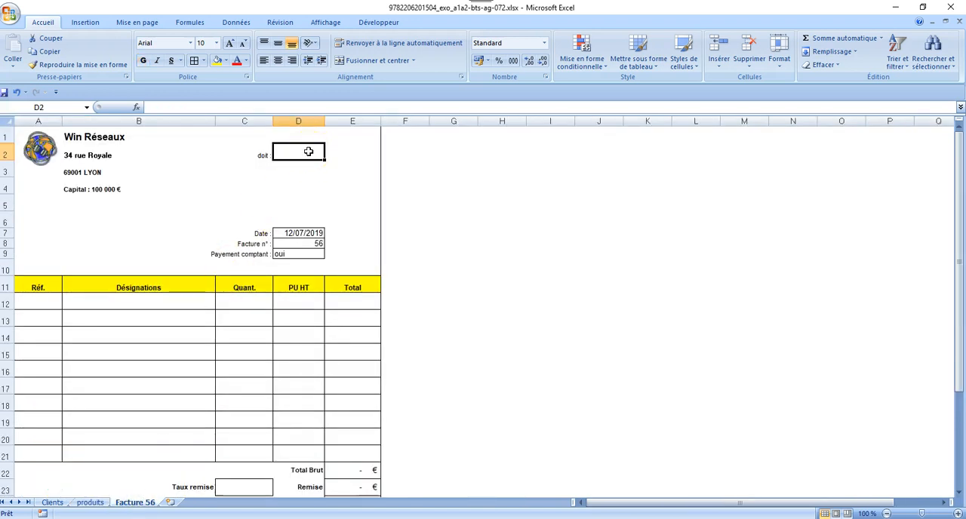
pyautogui.write('411')
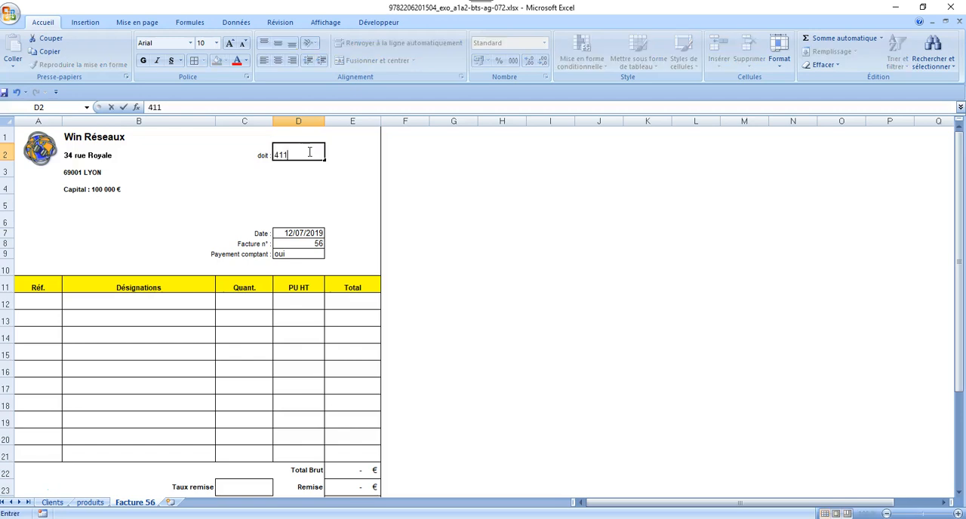
pyautogui.write('011')
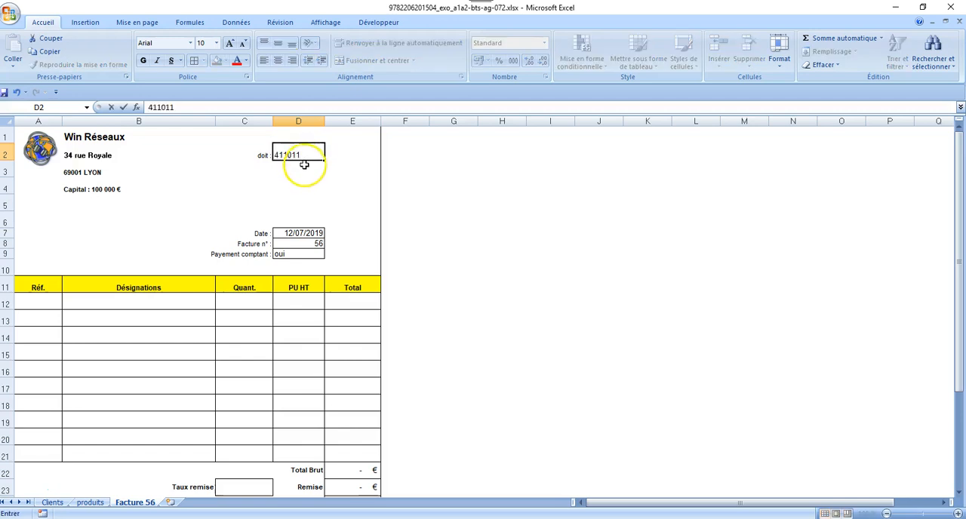
pyautogui.click(304, 168)
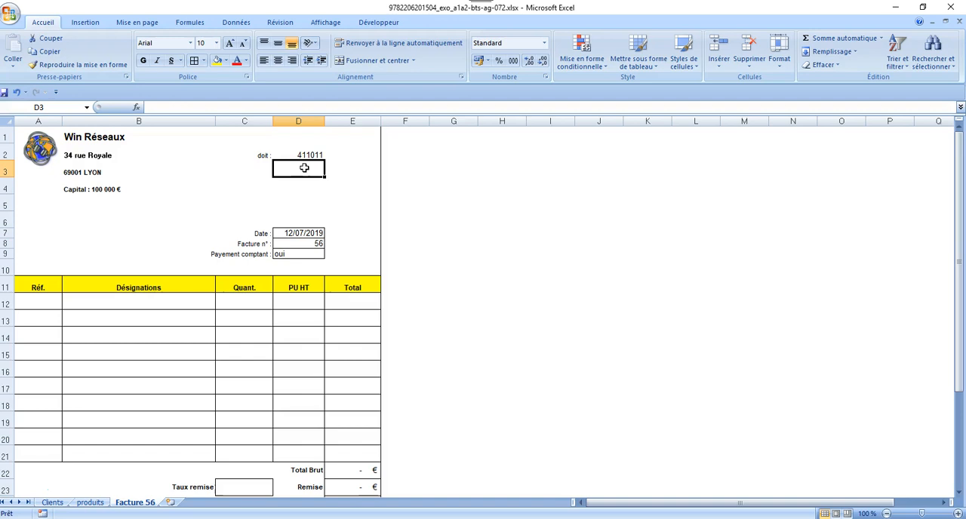
pyautogui.click(307, 154)
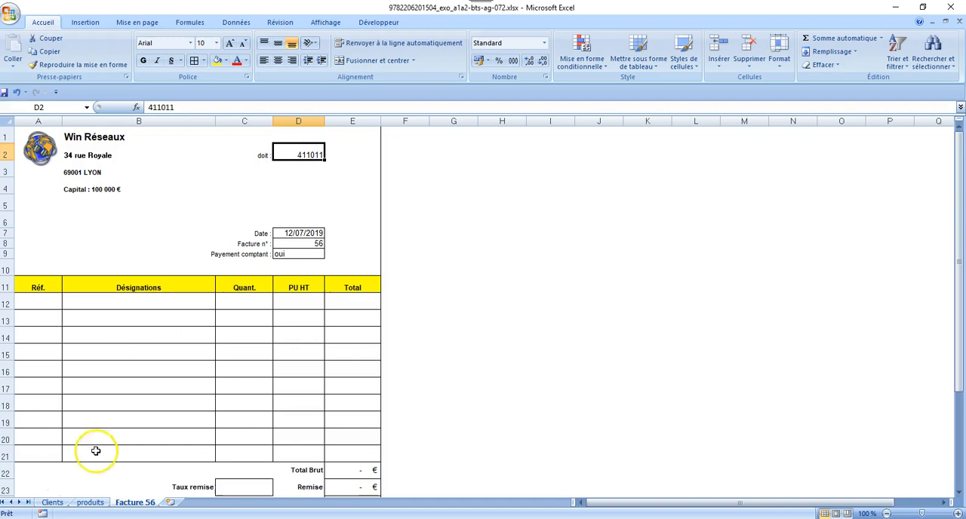
# Begin a RECHERCHEH formula in cell D3 of the Facture 56 sheet, using D2 as the lookup value
pyautogui.click(57, 503)
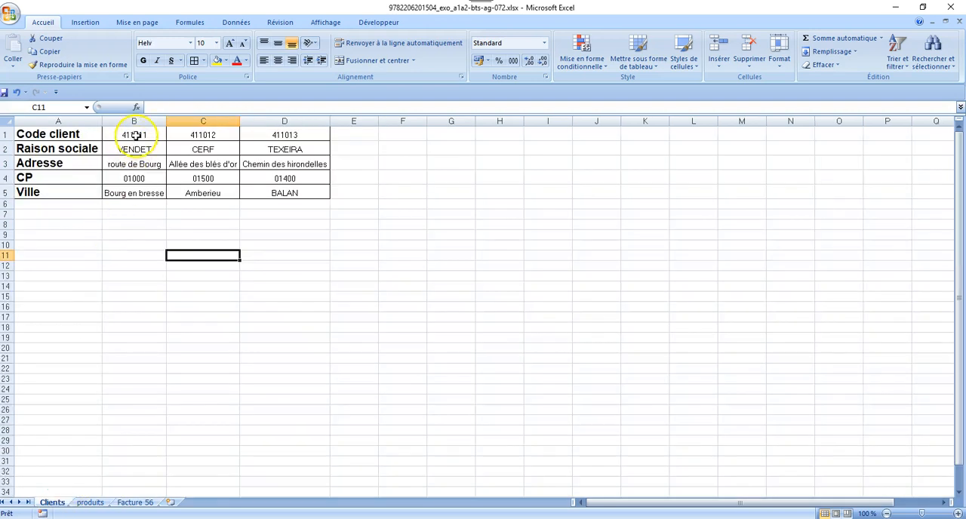
pyautogui.click(133, 503)
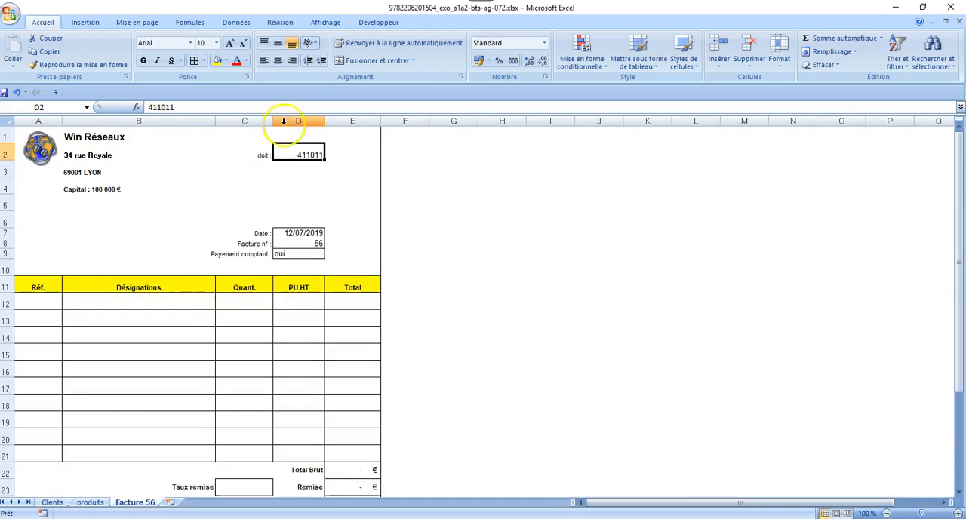
pyautogui.click(289, 171)
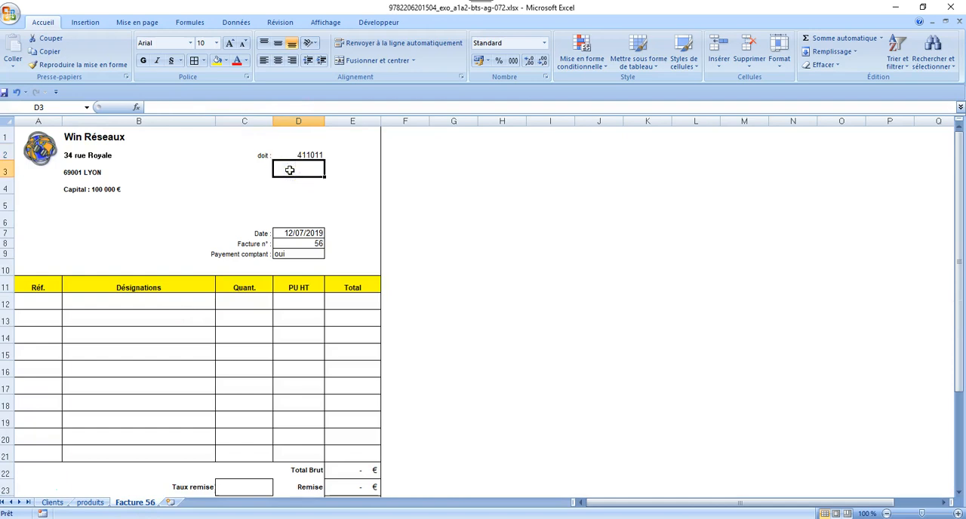
pyautogui.write('=')
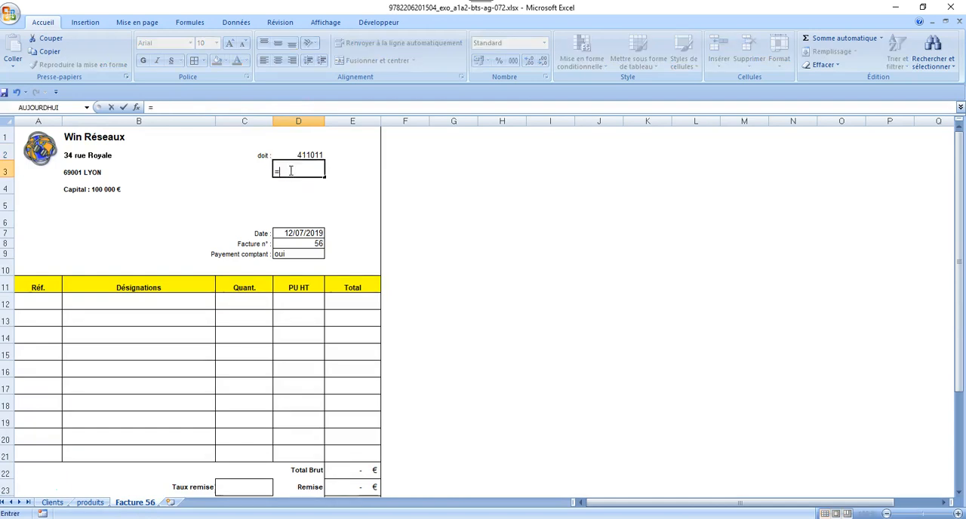
pyautogui.write('recher')
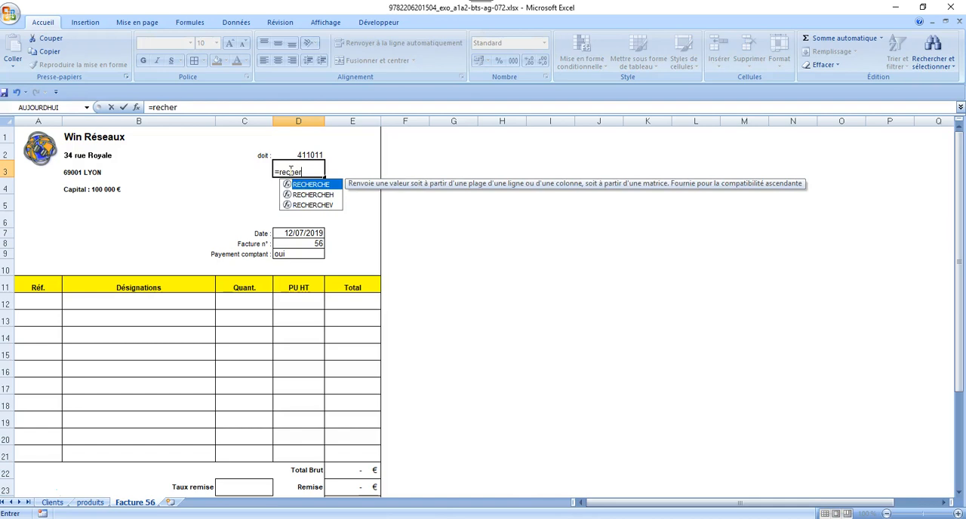
pyautogui.write('cheh')
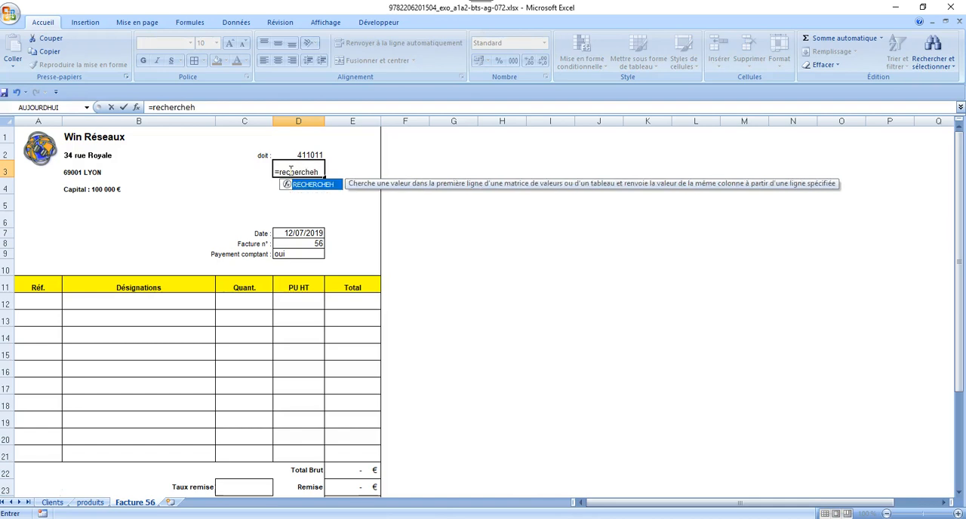
pyautogui.write('(')
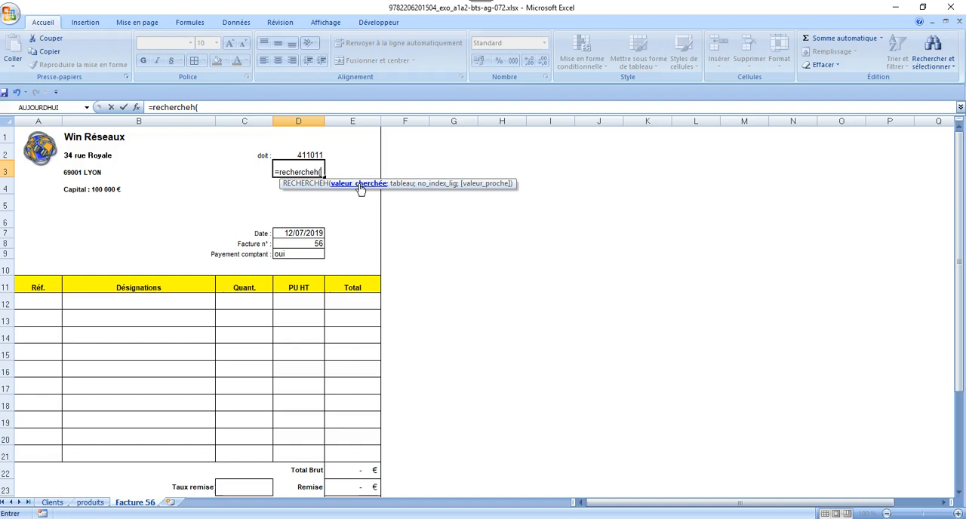
pyautogui.click(313, 155)
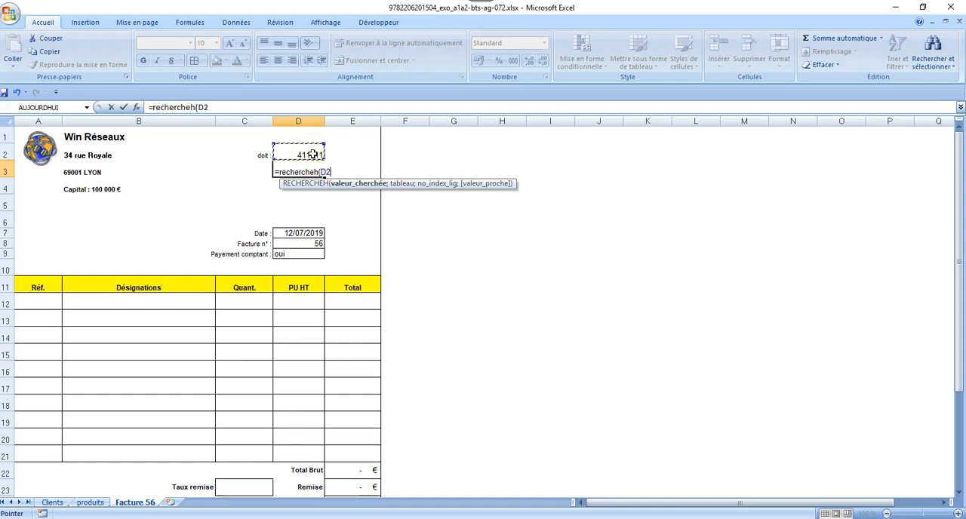
pyautogui.write(';')
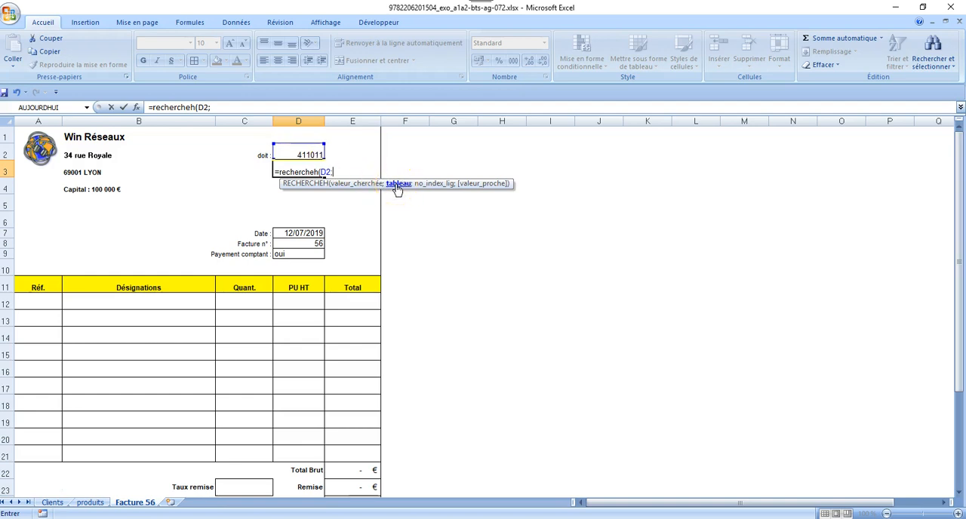
# Complete the D3 RECHERCHEH formula with the table range Clients!A1:D5, row index 2 and FAUX for an exact match
pyautogui.click(53, 503)
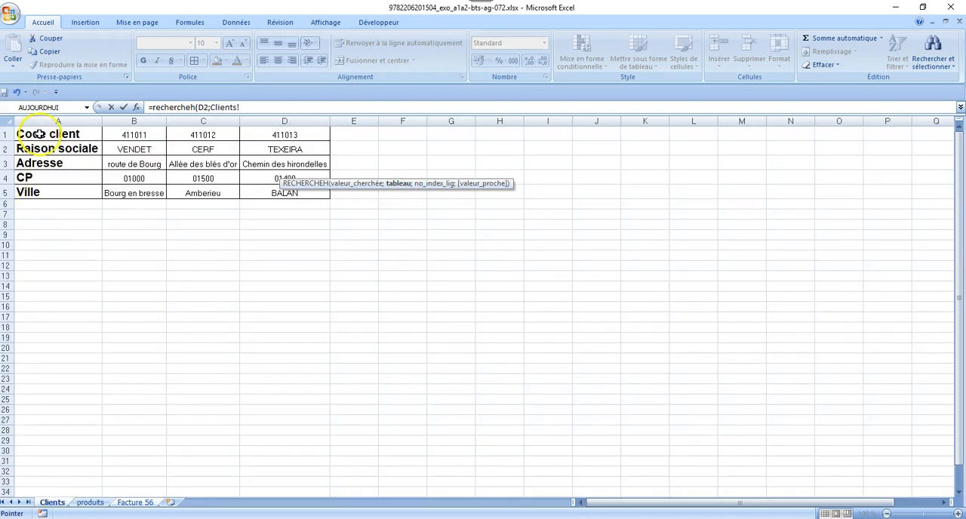
pyautogui.moveTo(39, 130); pyautogui.dragTo(266, 193)
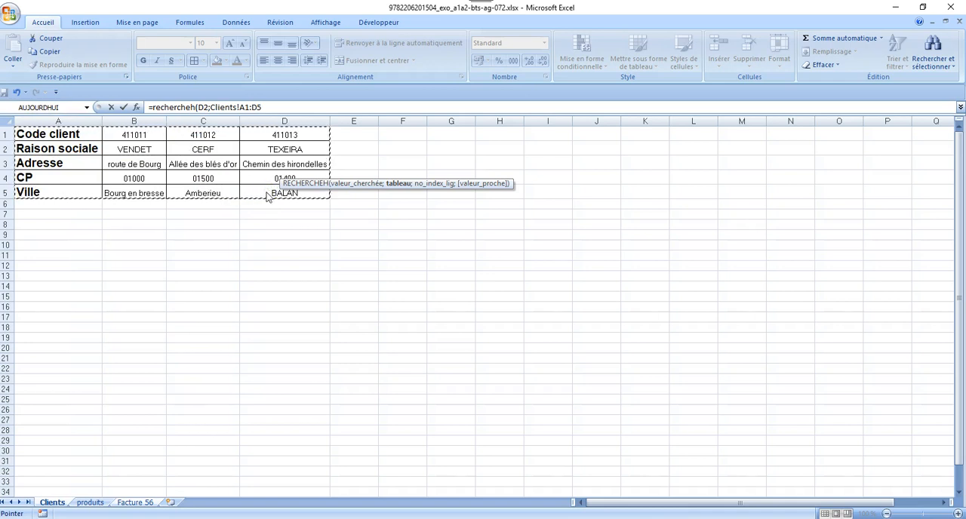
pyautogui.write(';')
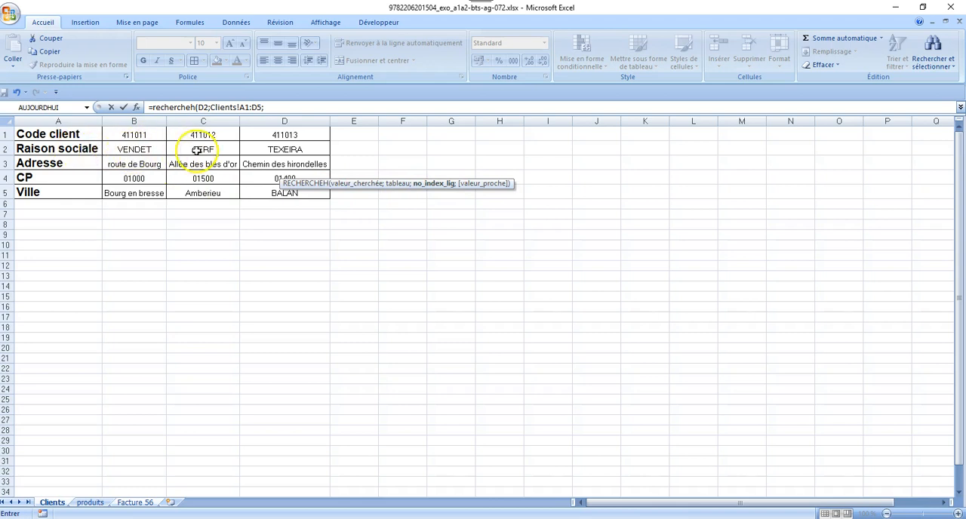
pyautogui.click(284, 108)
pyautogui.write('2')
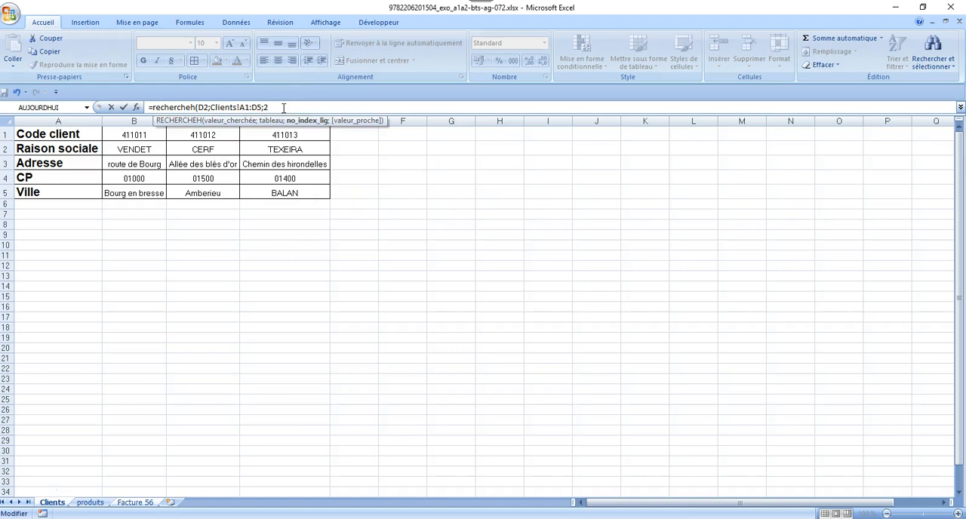
pyautogui.write(';')
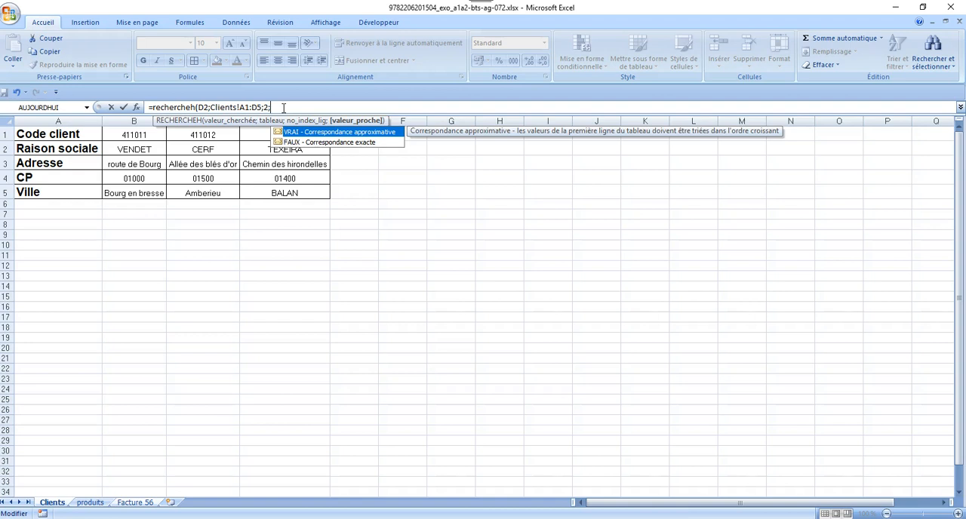
pyautogui.click(331, 143)
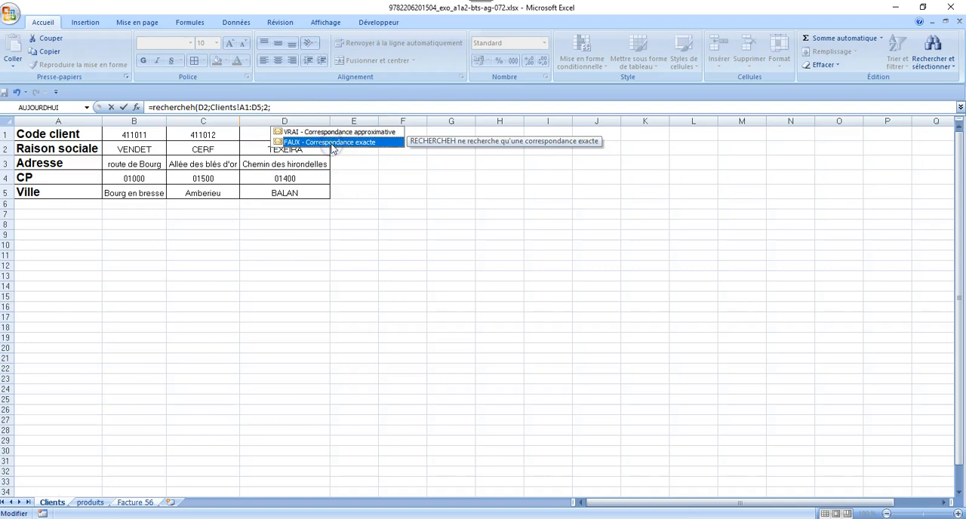
pyautogui.doubleClick(332, 145)
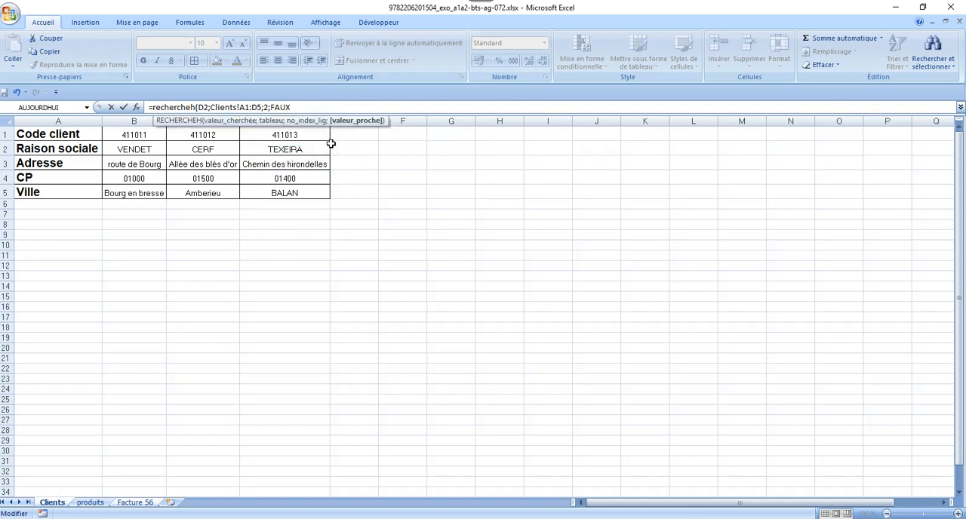
pyautogui.write(')')
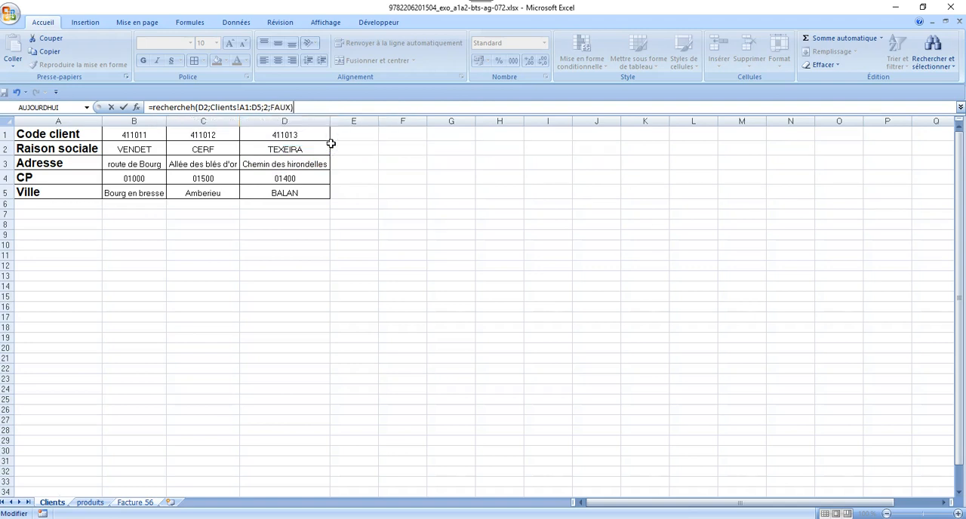
pyautogui.press('Return')
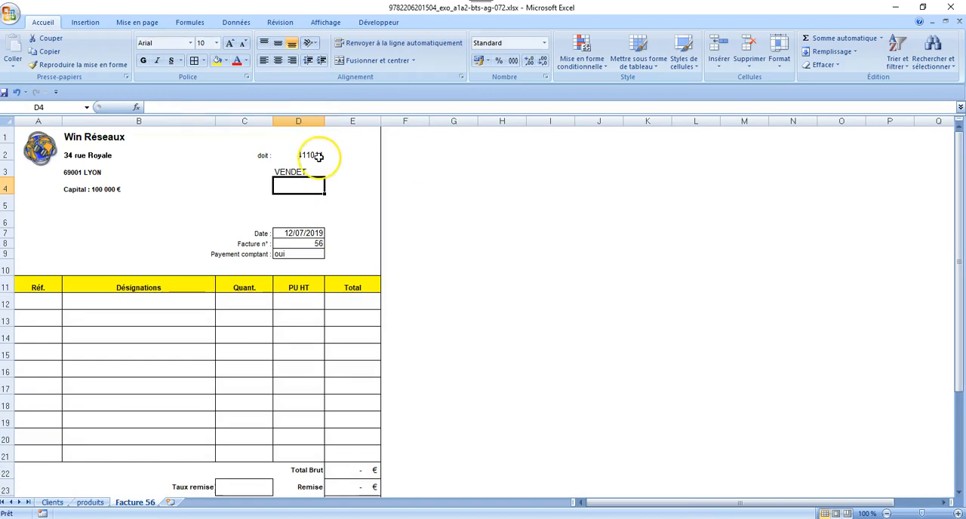
# Make the references in the D3 formula absolute, as $D$2 and Clients!$A$1:$D$5
pyautogui.click(301, 171)
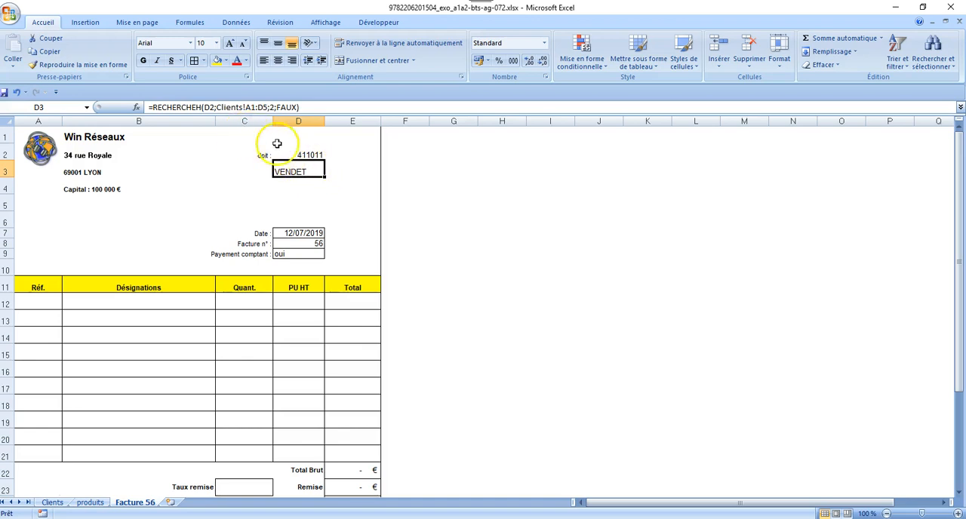
pyautogui.click(210, 107)
pyautogui.press('F4')
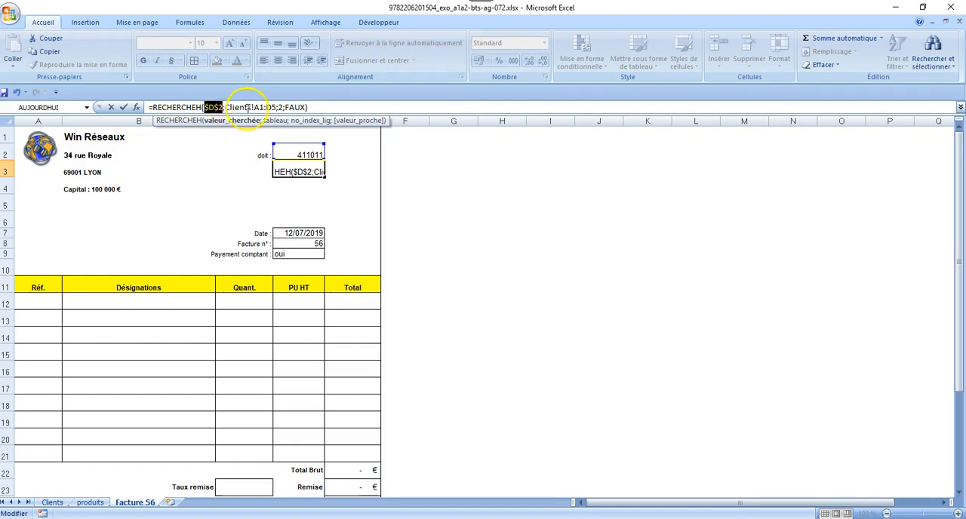
pyautogui.click(259, 107)
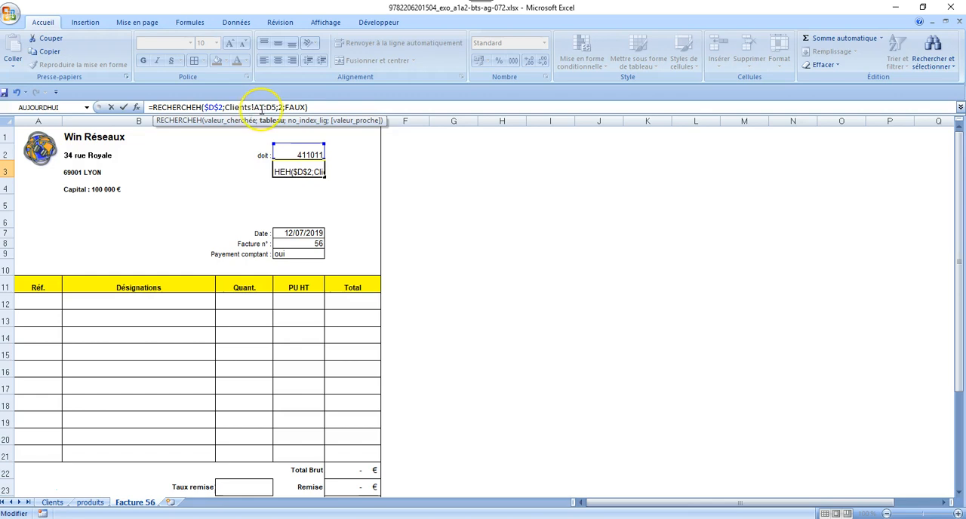
pyautogui.press('F4')
pyautogui.click(277, 107)
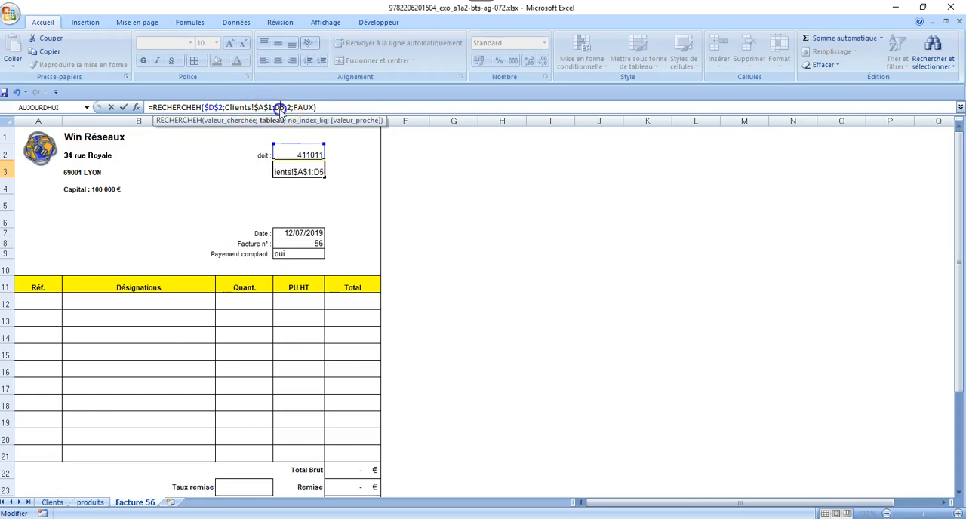
pyautogui.press('F4')
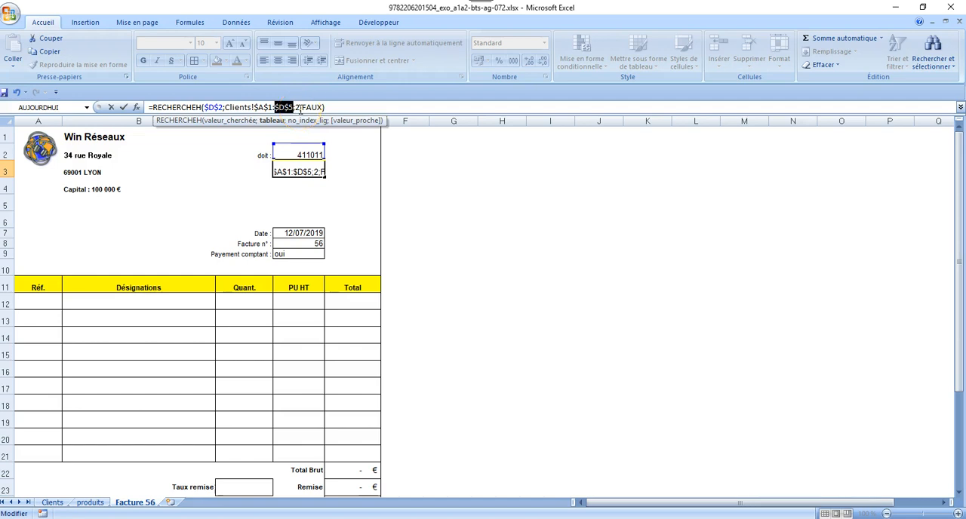
pyautogui.click(329, 107)
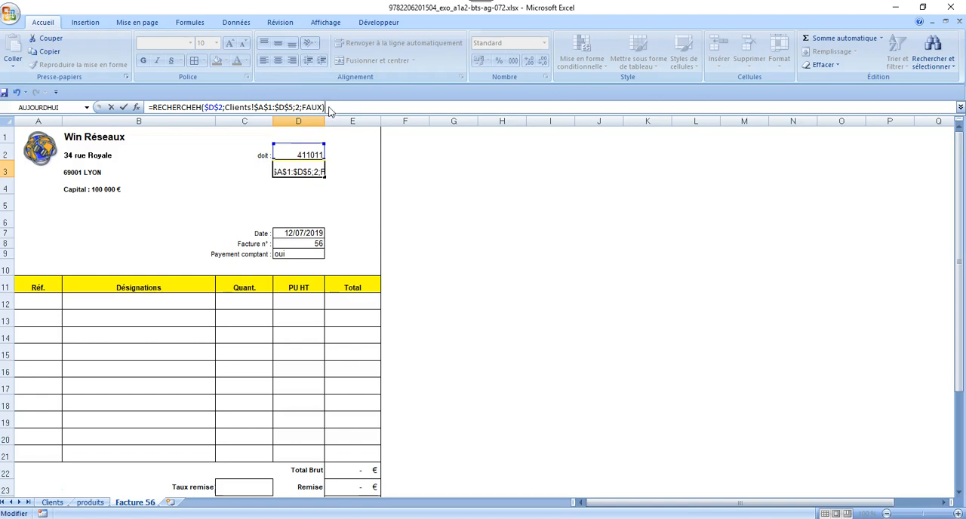
pyautogui.press('Return')
# Copy the D3 lookup formula down to D4 and set its row index to 3 for the customer's address
pyautogui.click(317, 172)
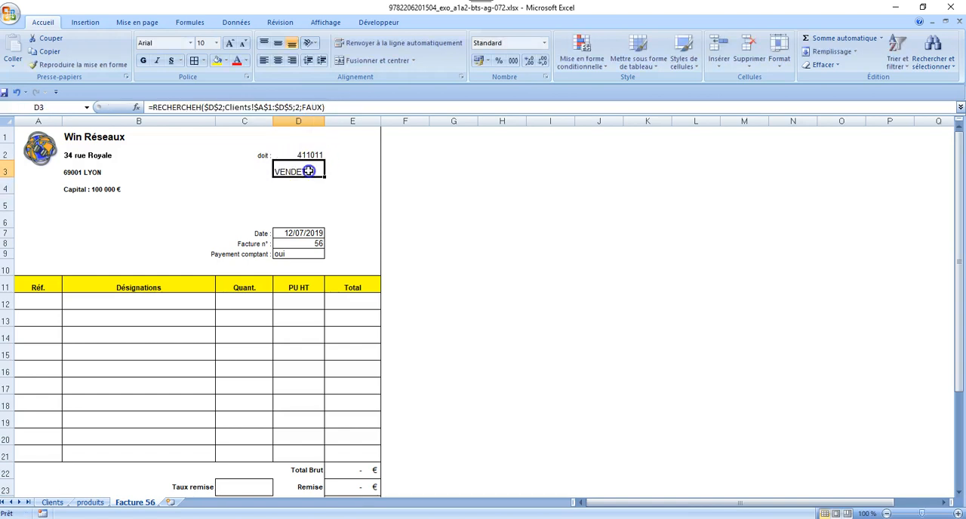
pyautogui.moveTo(322, 173); pyautogui.dragTo(324, 189)
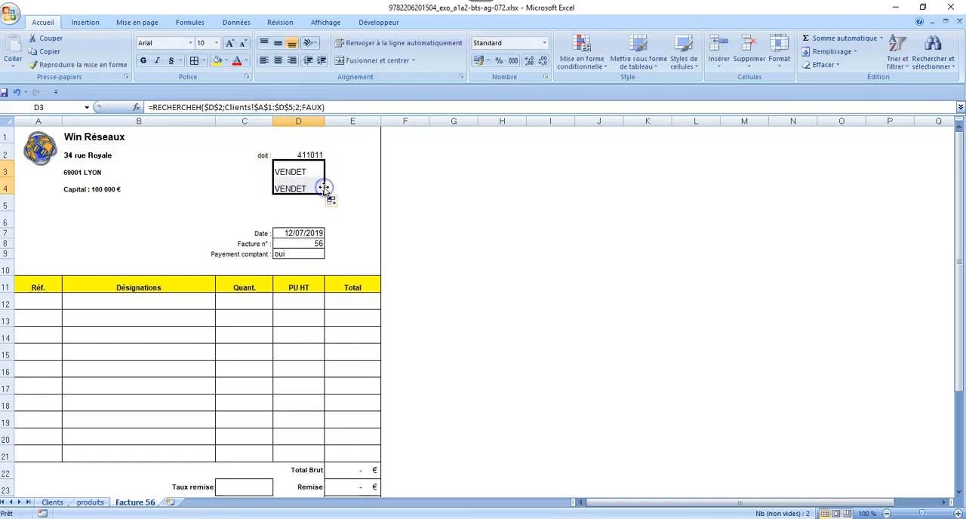
pyautogui.click(310, 188)
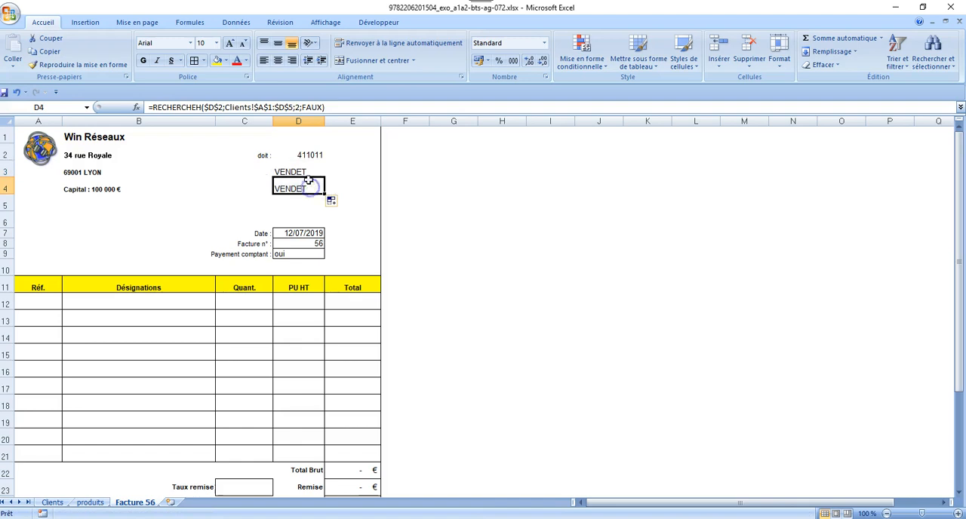
pyautogui.click(299, 106)
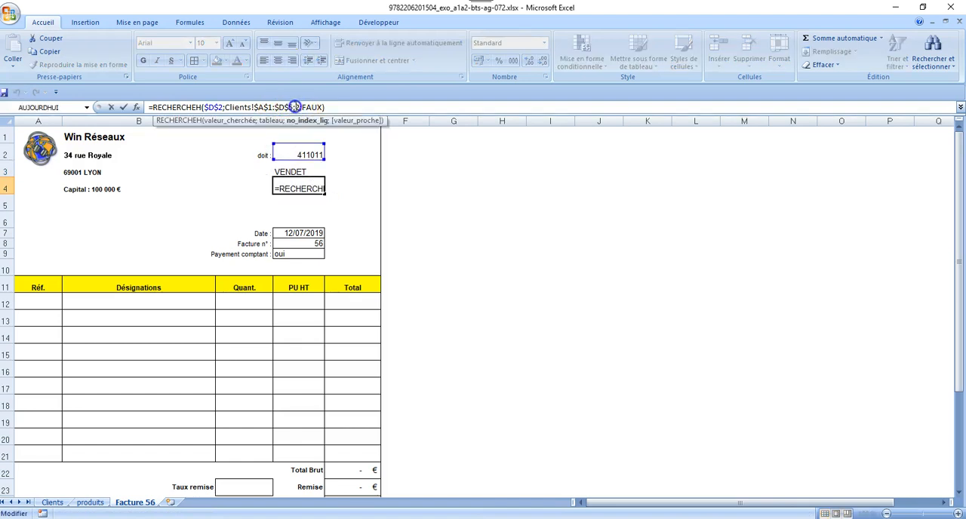
pyautogui.doubleClick(297, 108)
pyautogui.write('3')
pyautogui.press('Return')
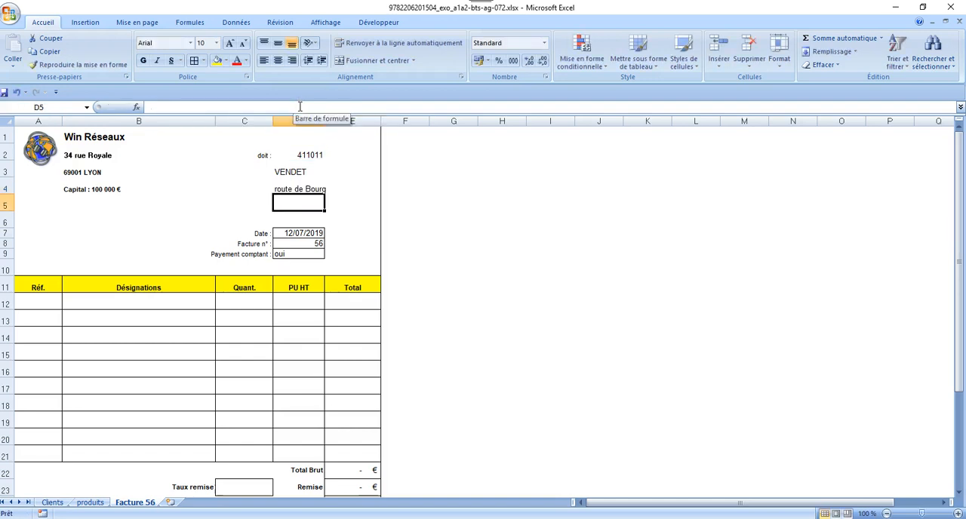
# Copy the D4 lookup formula down to D5 and set its row index to 4 for the customer's postal code
pyautogui.click(301, 189)
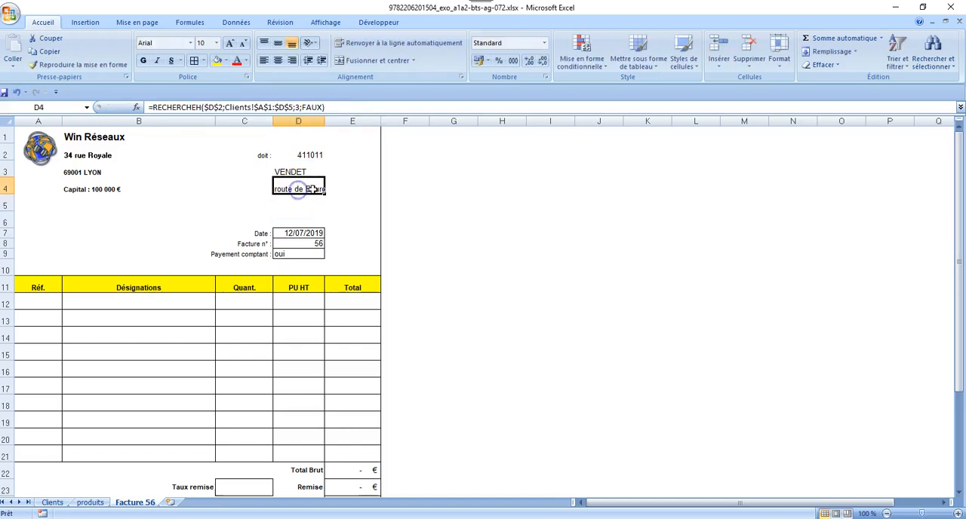
pyautogui.moveTo(324, 203); pyautogui.dragTo(325, 207)
pyautogui.click(316, 202)
pyautogui.doubleClick(296, 107)
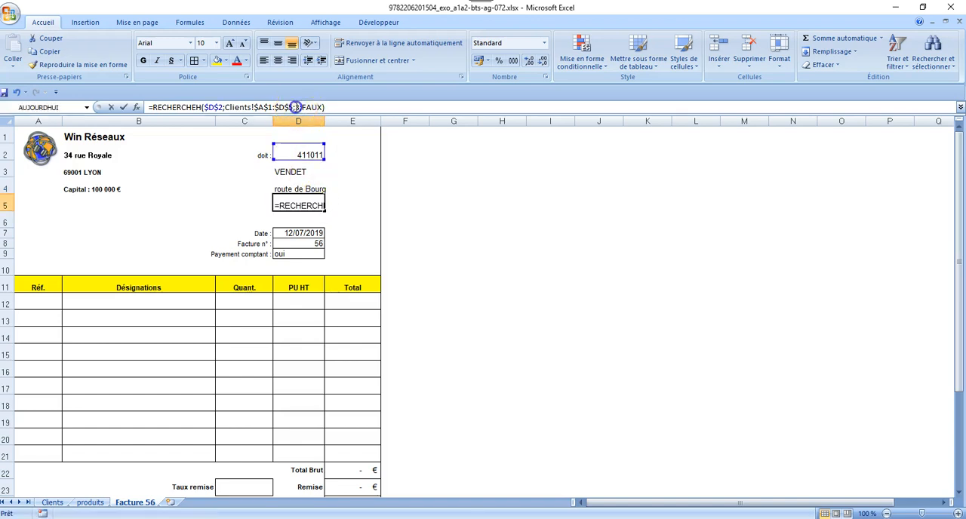
pyautogui.write('4')
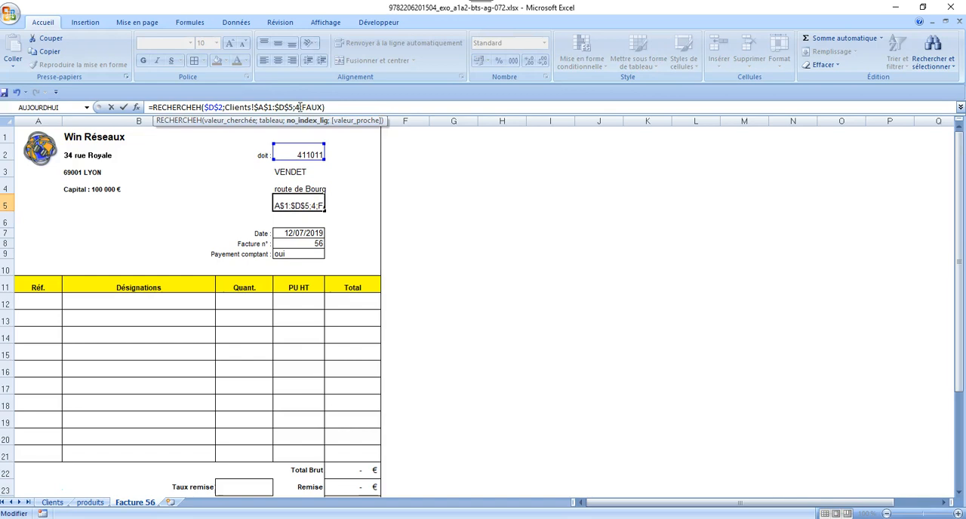
pyautogui.press('Return')
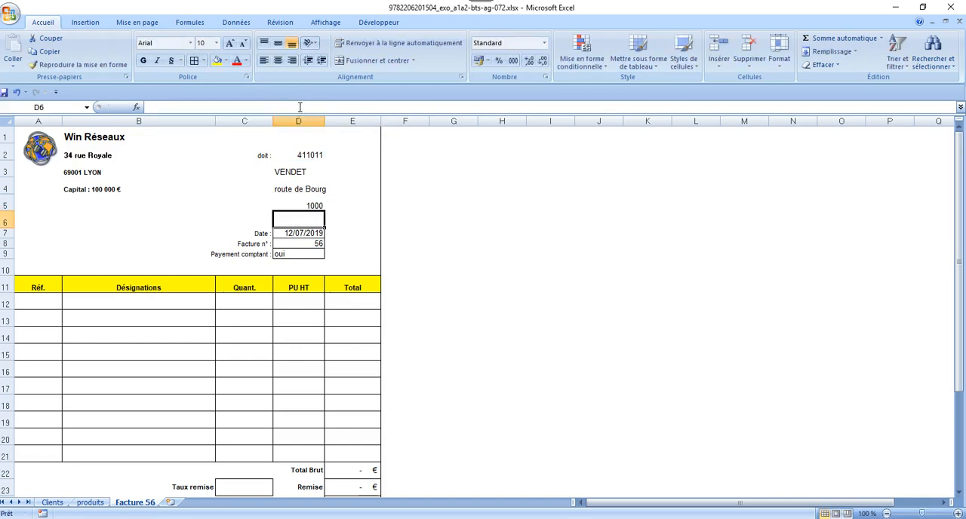
# Format cell D5 with the Spécial number category and the Code postal type
pyautogui.click(300, 204)
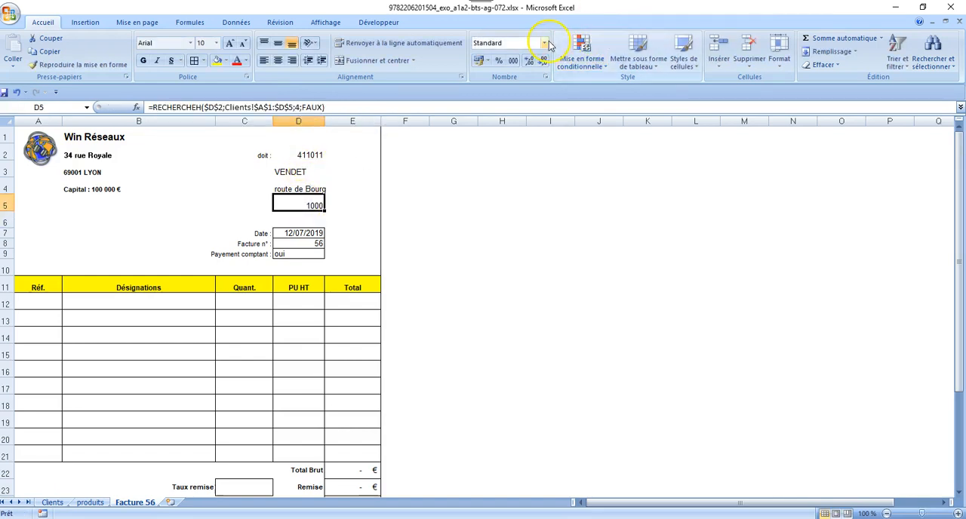
pyautogui.click(546, 77)
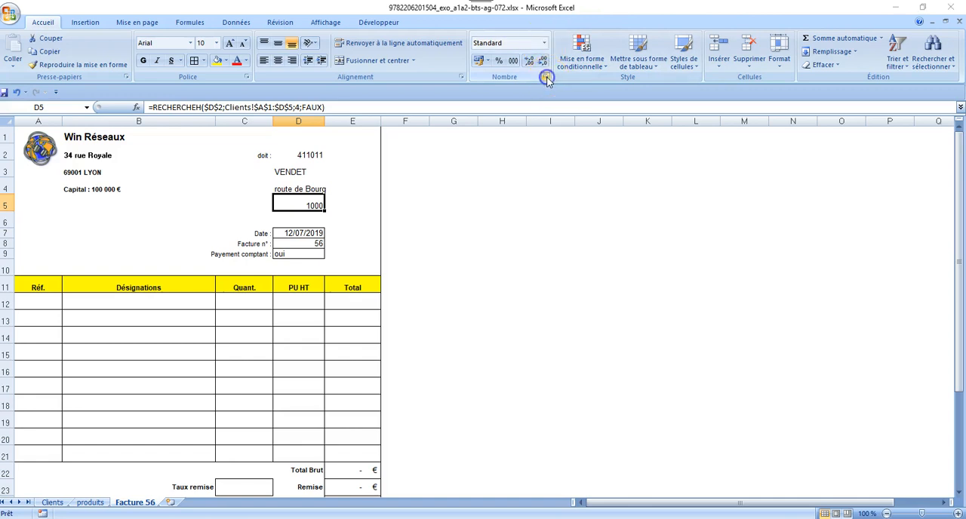
pyautogui.click(616, 185)
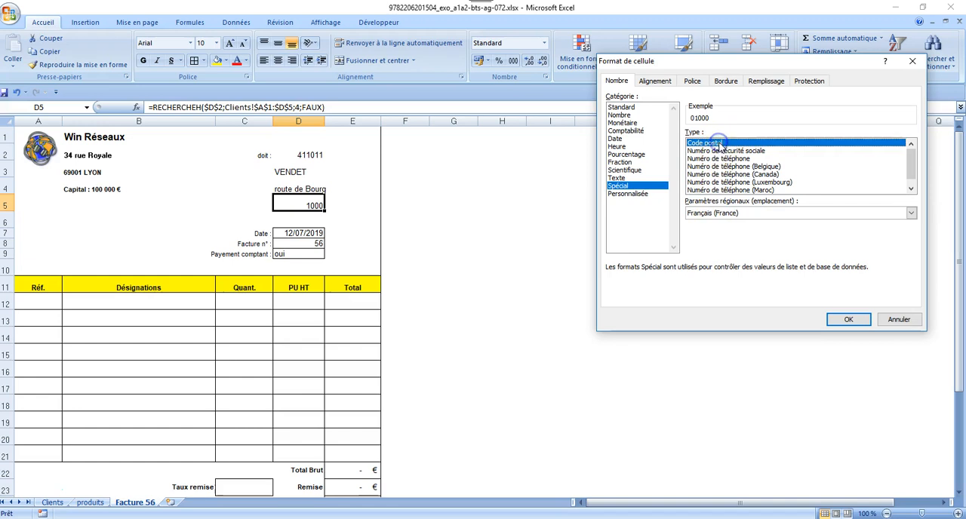
pyautogui.click(849, 320)
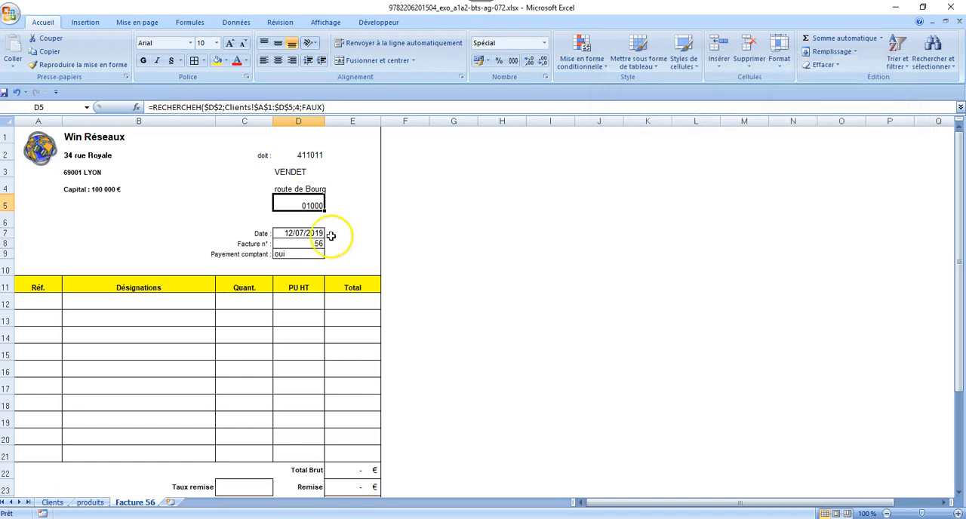
# Copy the D5 lookup formula across to E5 and change its row index to the customer's city row
pyautogui.click(351, 206)
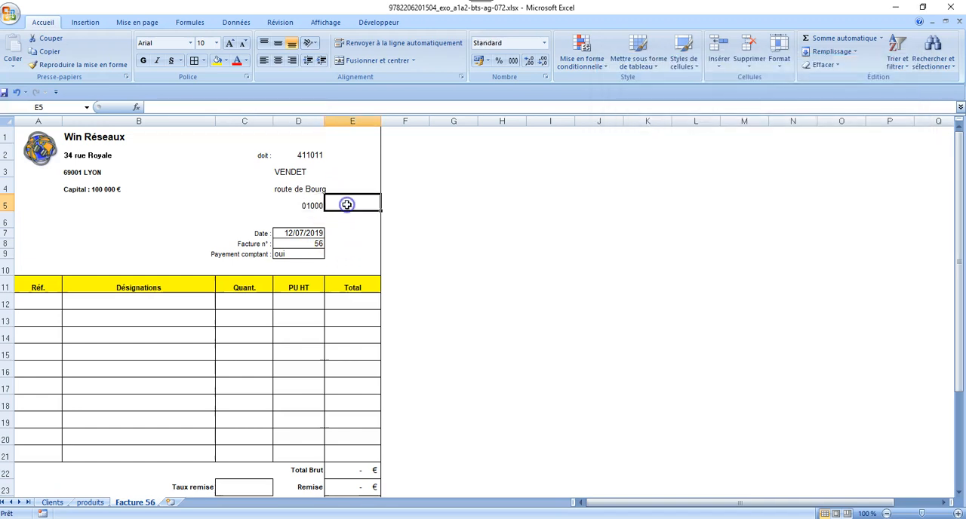
pyautogui.click(298, 205)
pyautogui.moveTo(325, 213); pyautogui.dragTo(357, 210)
pyautogui.click(356, 209)
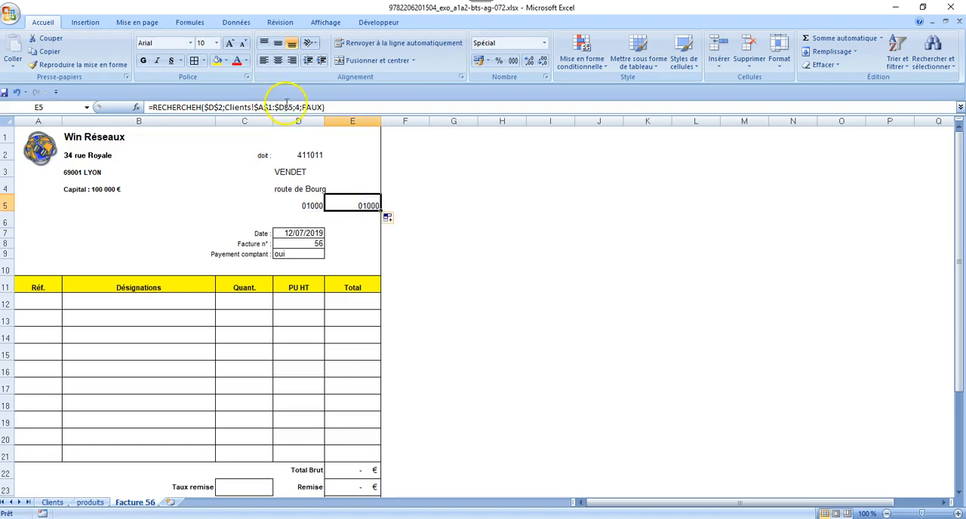
pyautogui.click(295, 107)
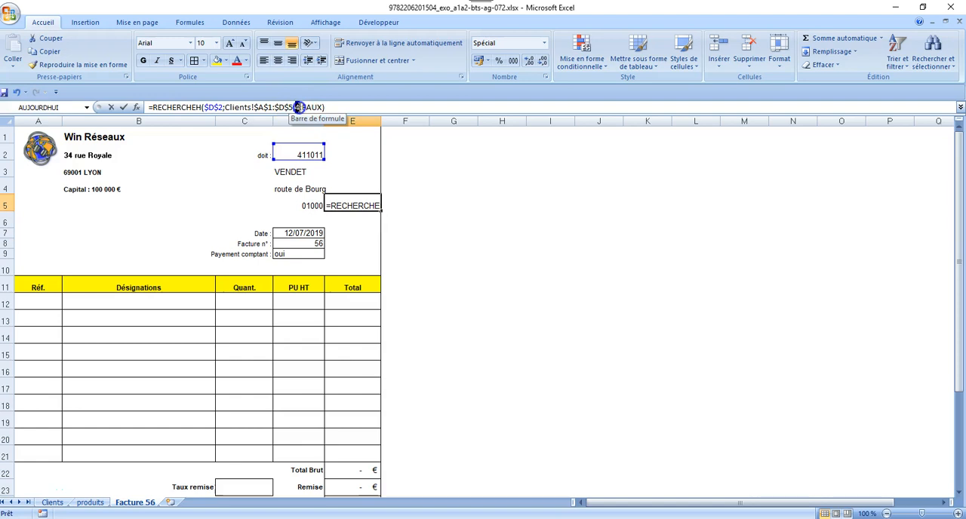
pyautogui.press('Return')
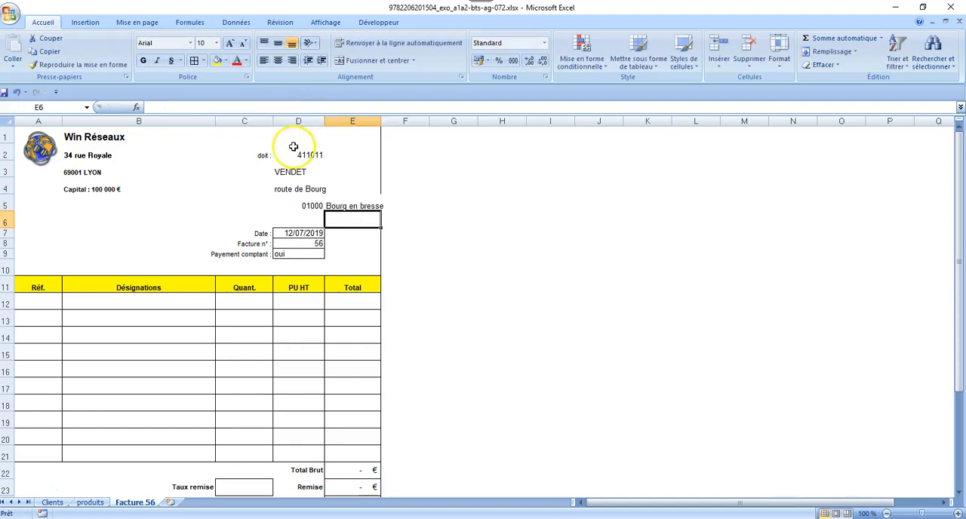
# Left-align the postal code in cell D5
pyautogui.click(230, 205)
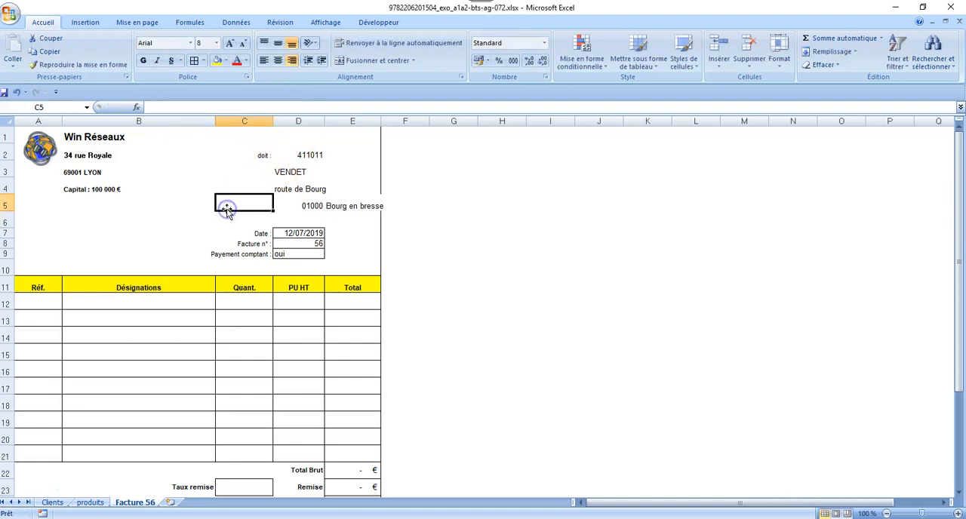
pyautogui.click(285, 208)
pyautogui.click(262, 62)
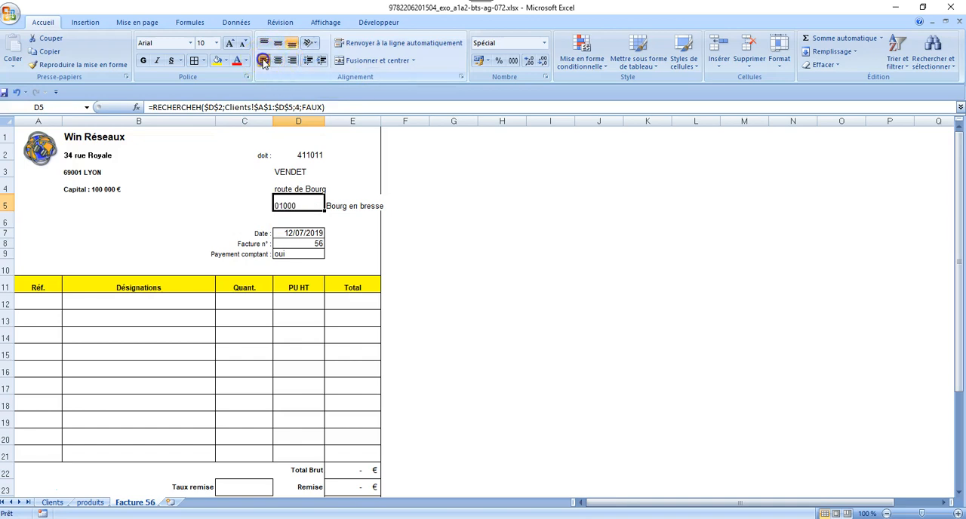
pyautogui.click(230, 199)
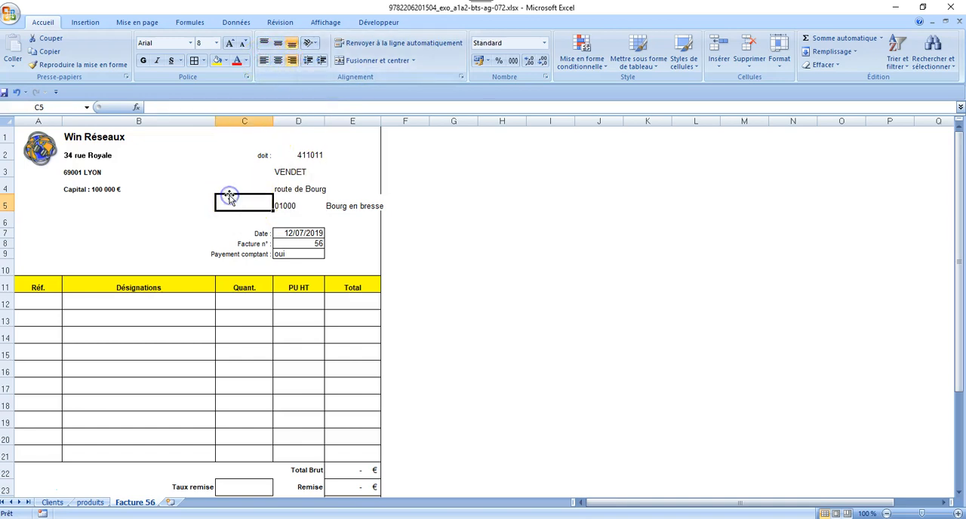
# Consult the product references on the produits sheet and enter reference 303 in cell A12 of Facture 56
pyautogui.click(38, 300)
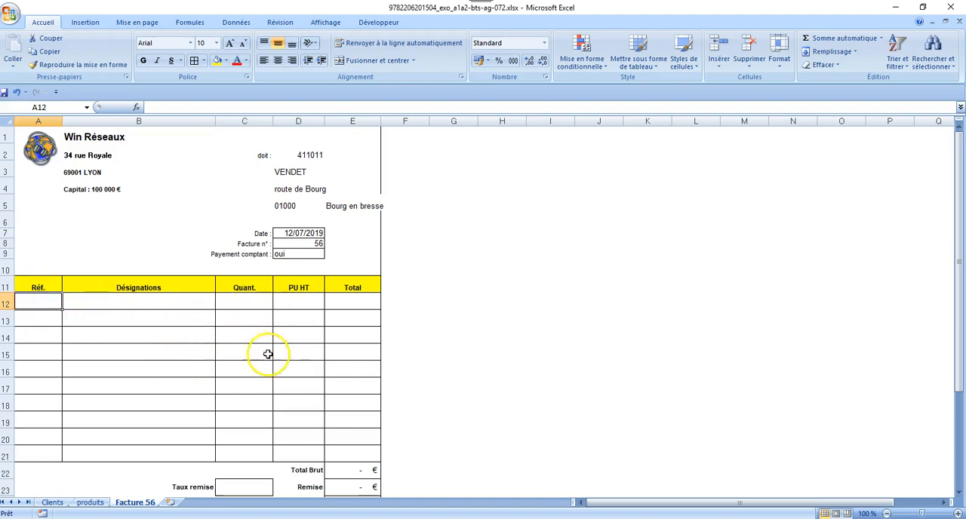
pyautogui.click(83, 504)
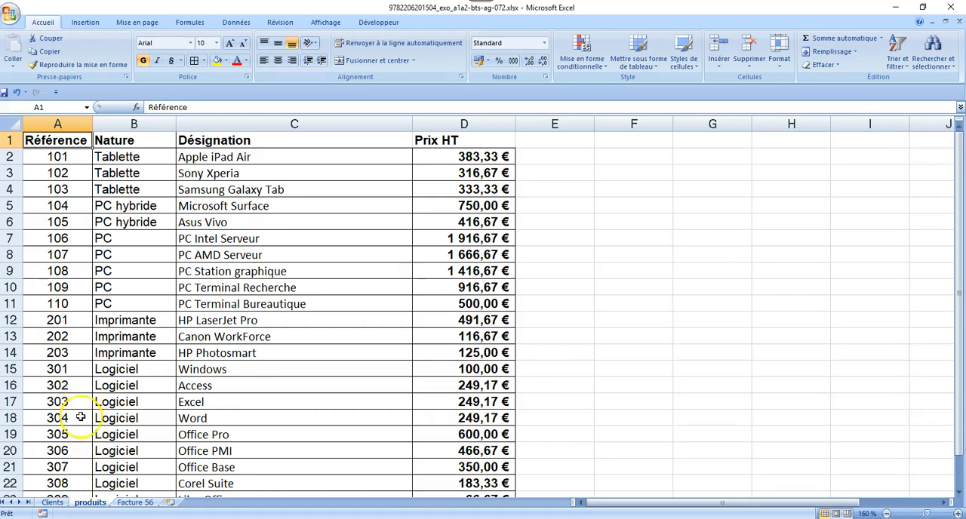
pyautogui.click(130, 503)
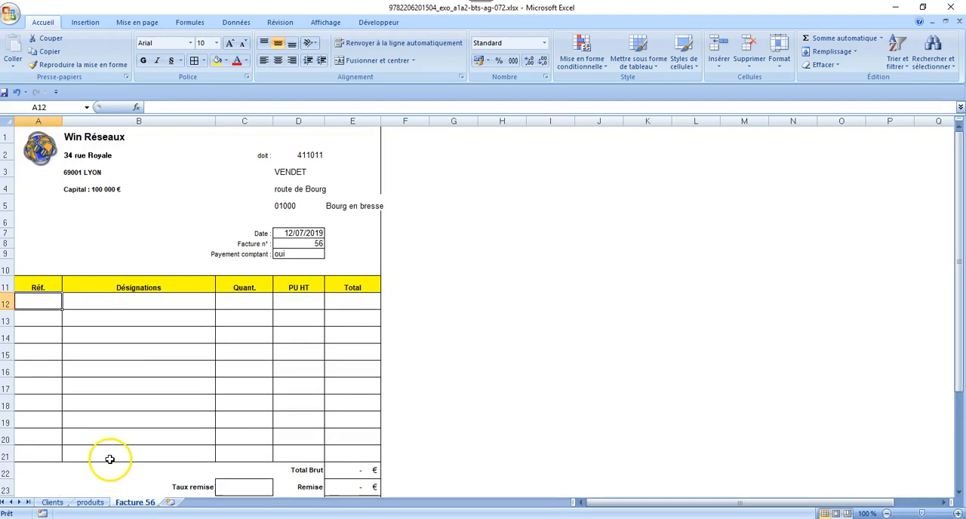
pyautogui.write('303')
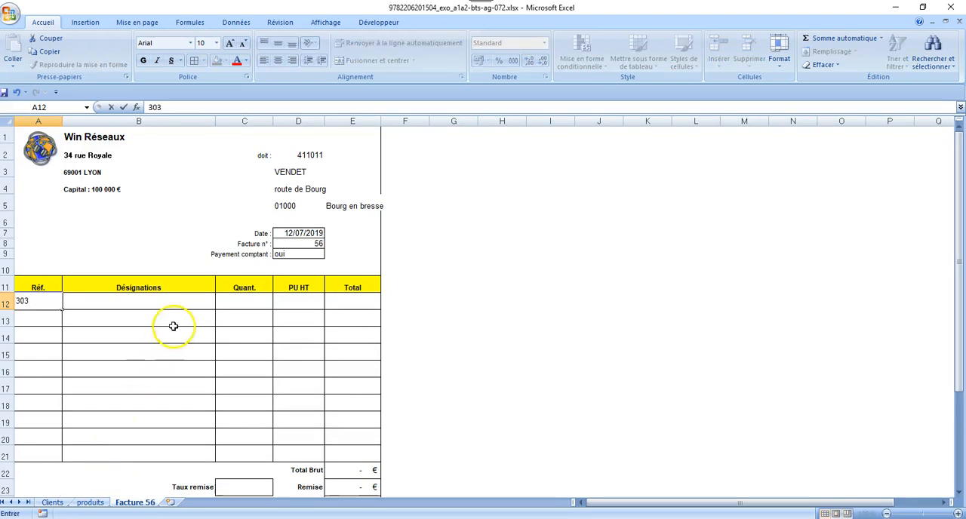
# Begin a RECHERCHEV formula in cell B12 for the designation, using A12 as the lookup value
pyautogui.click(174, 310)
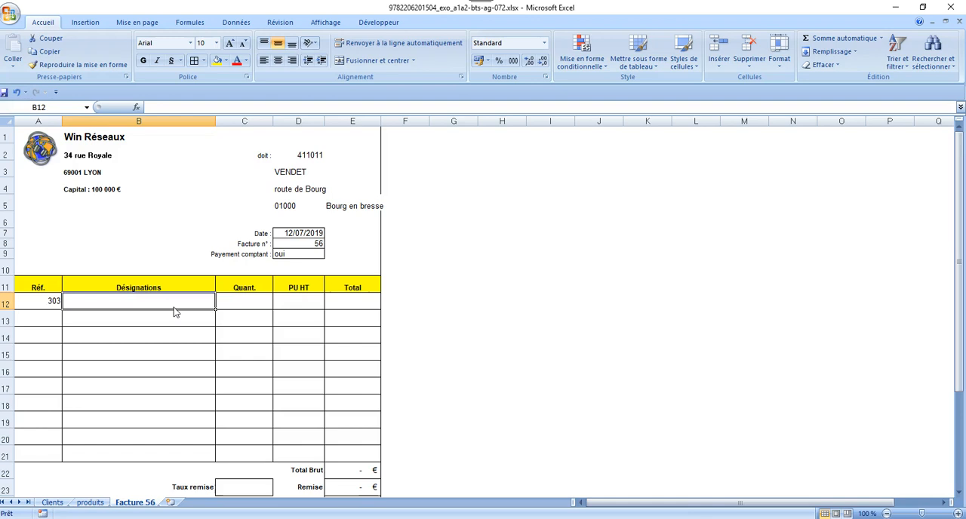
pyautogui.write('=rech')
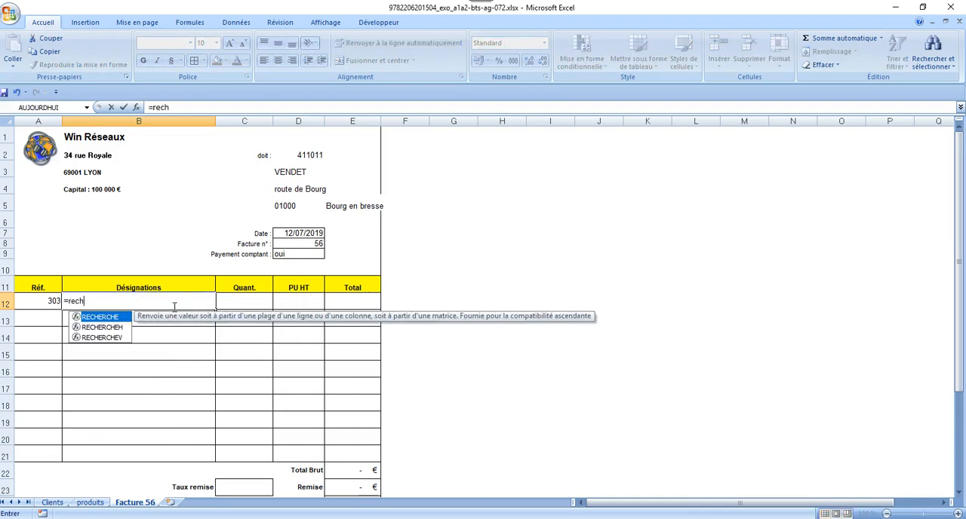
pyautogui.write('erchev')
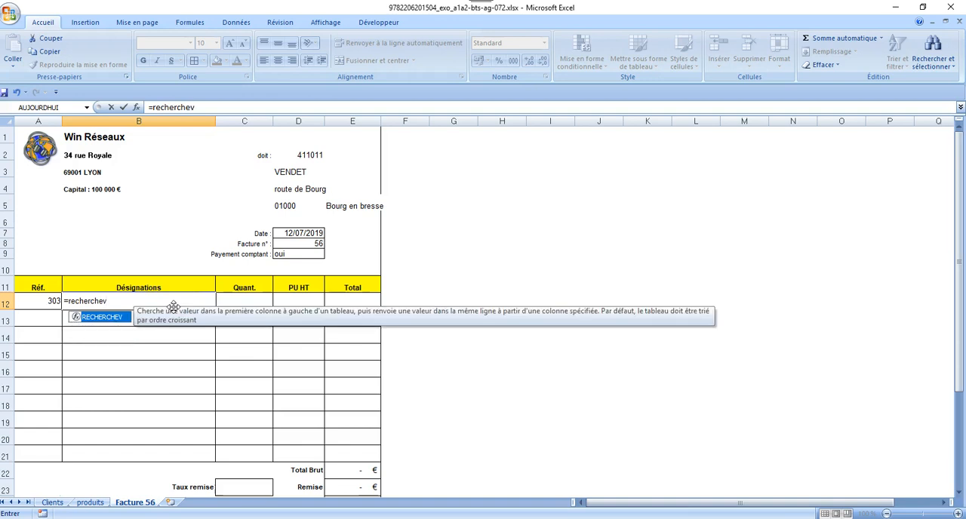
pyautogui.doubleClick(121, 317)
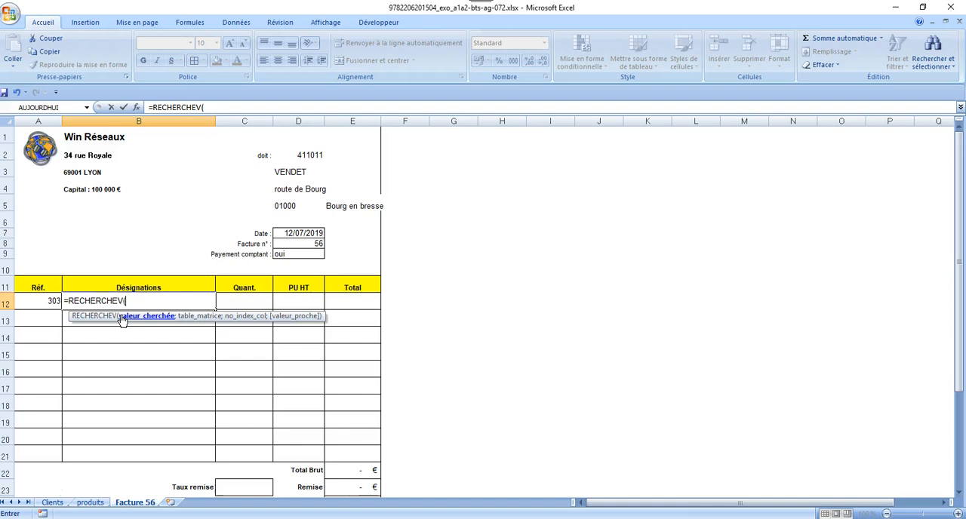
pyautogui.click(34, 300)
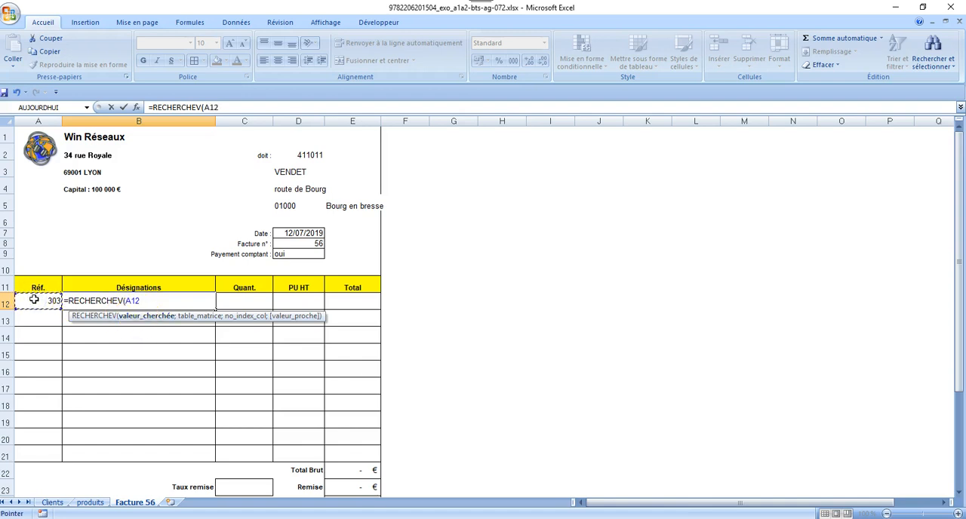
pyautogui.write(';')
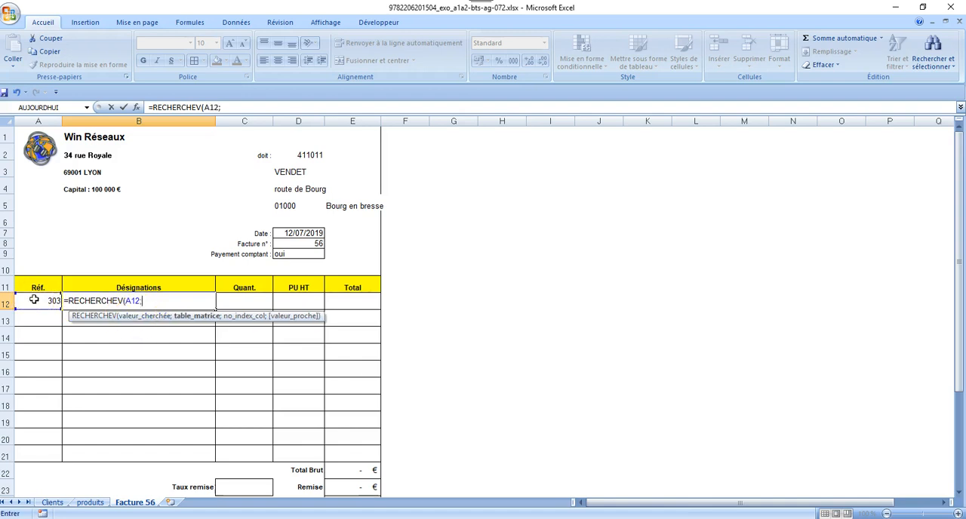
# Complete the B12 RECHERCHEV formula with the table range produits!A1:D23, column index 3 and FAUX for an exact match
pyautogui.click(90, 502)
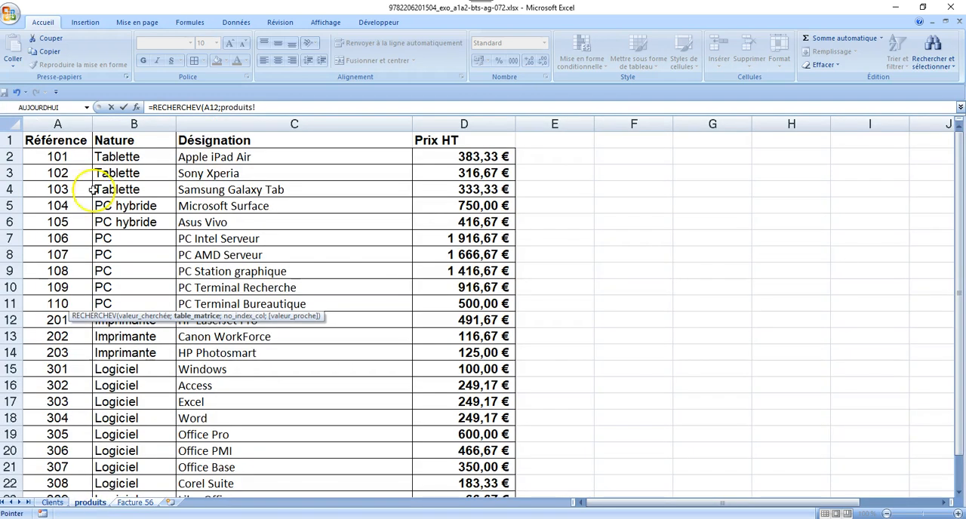
pyautogui.moveTo(68, 142); pyautogui.dragTo(447, 461)
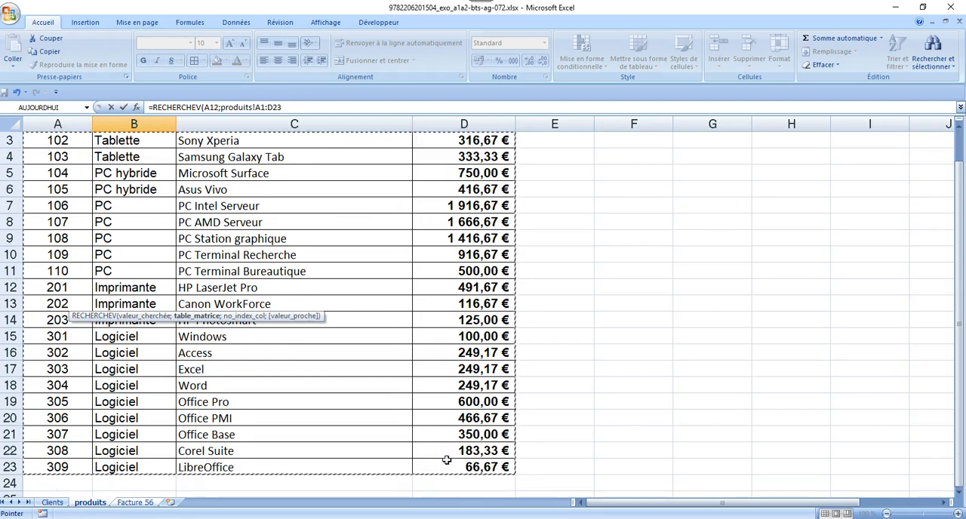
pyautogui.write(';')
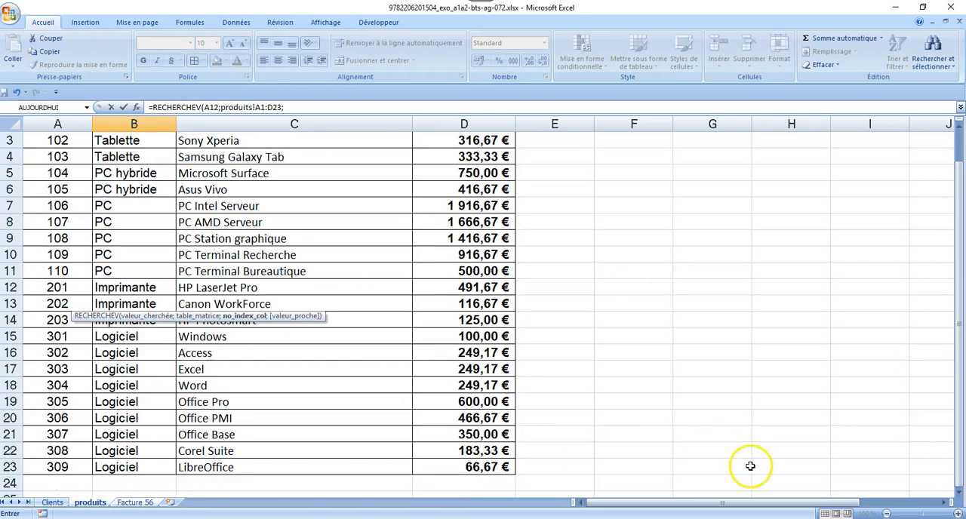
pyautogui.moveTo(956, 387); pyautogui.dragTo(953, 306)
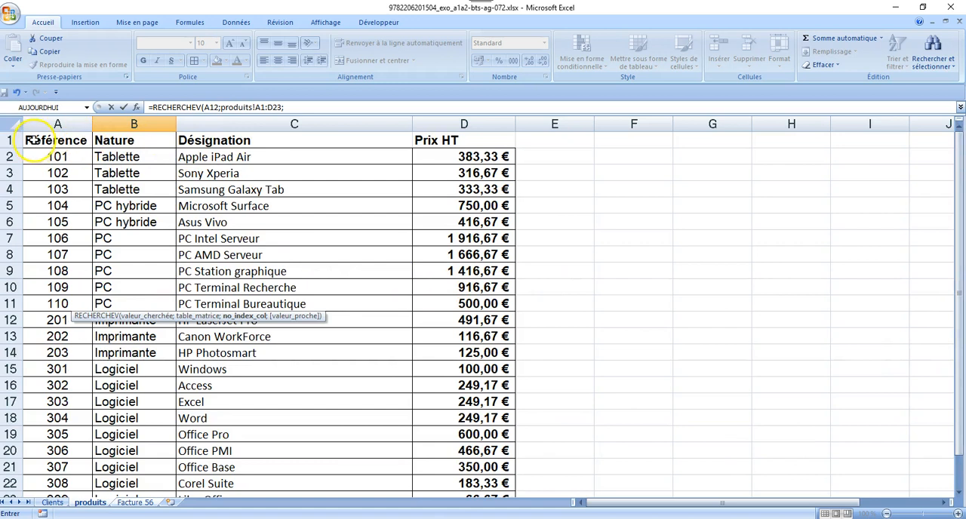
pyautogui.click(304, 107)
pyautogui.write(';')
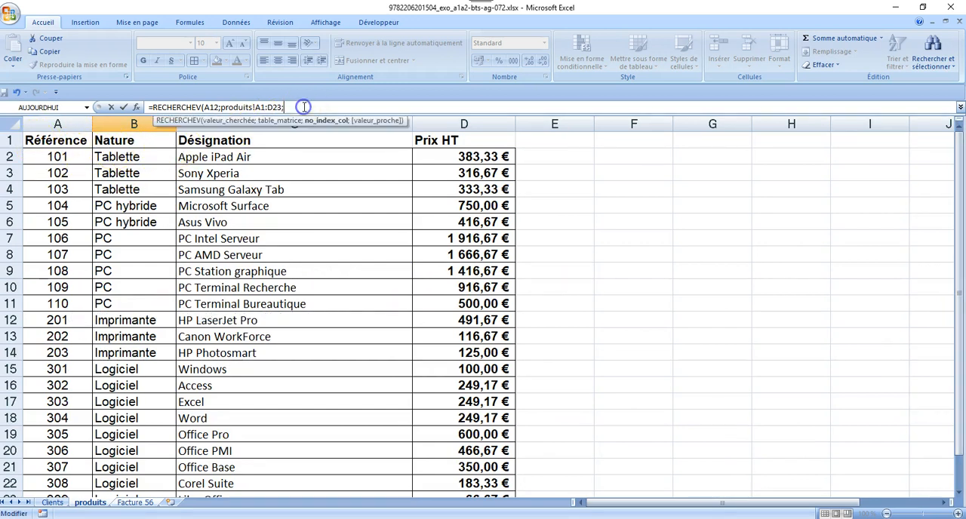
pyautogui.write('3;')
pyautogui.doubleClick(314, 140)
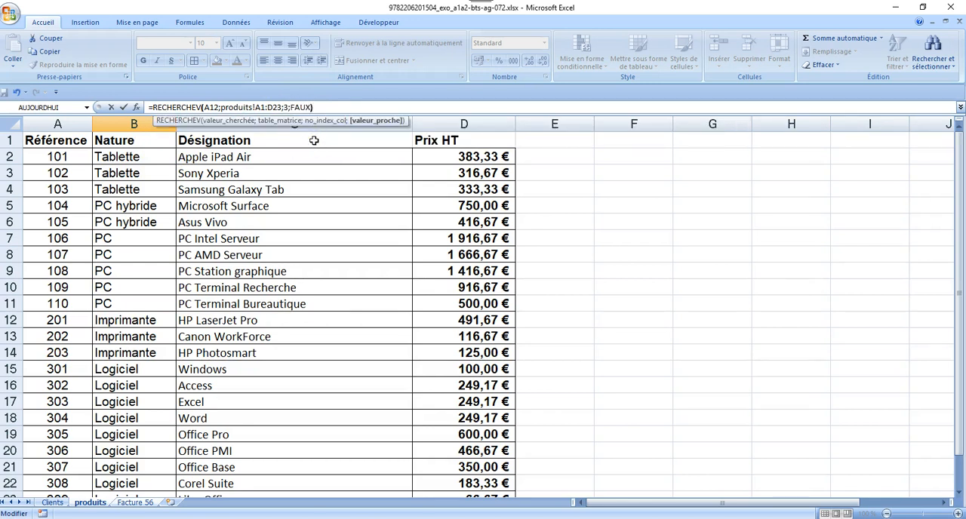
pyautogui.write(')')
pyautogui.press('Return')
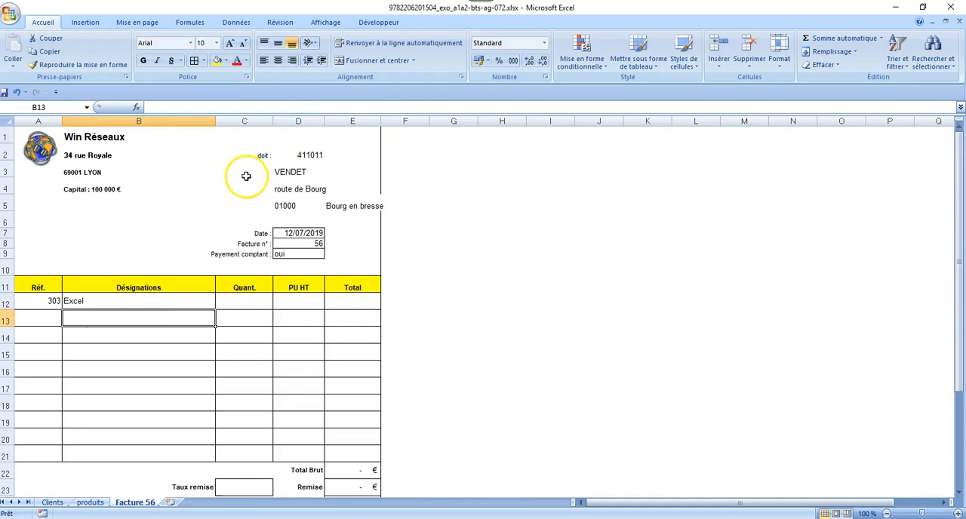
# Check the B12 formula and the product references on the produits sheet, and enter reference 108 in cell A12 of Facture 56
pyautogui.click(148, 301)
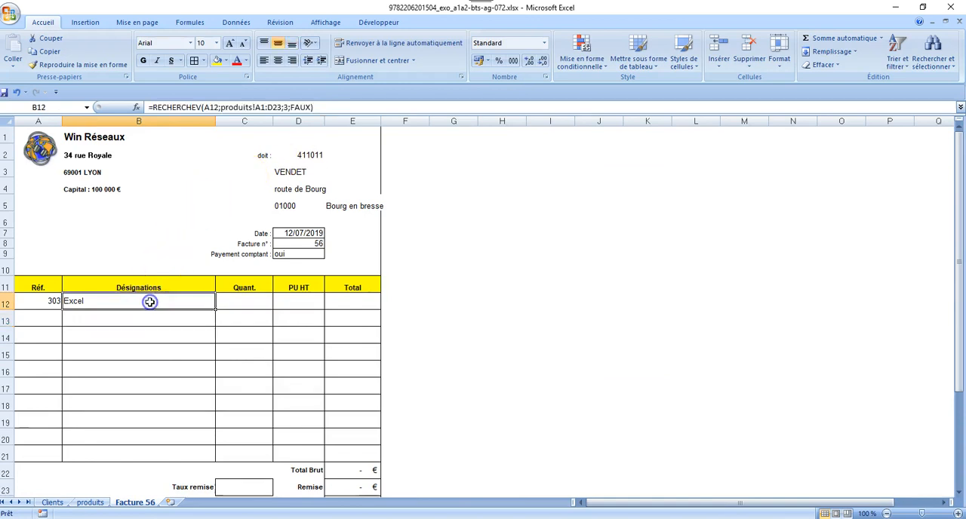
pyautogui.click(90, 502)
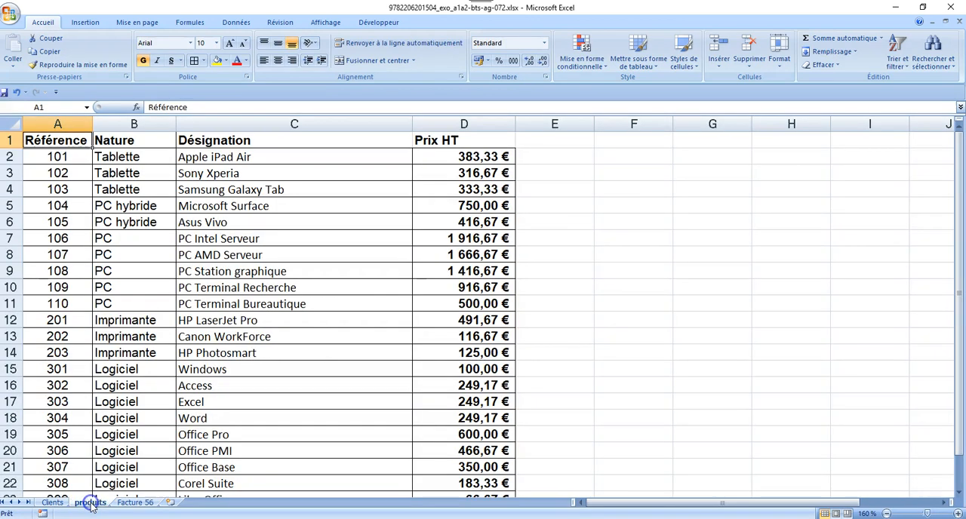
pyautogui.click(148, 504)
pyautogui.click(47, 302)
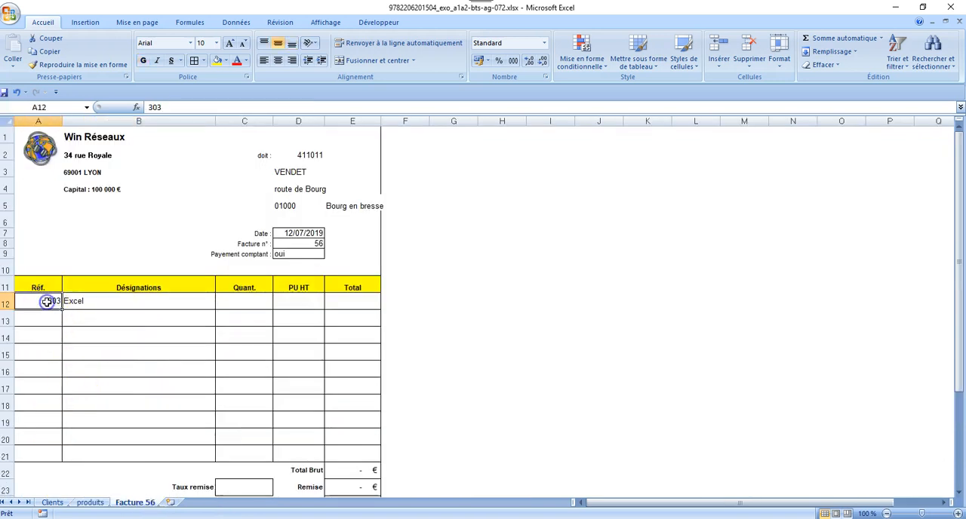
pyautogui.write('10')
pyautogui.press('Return')
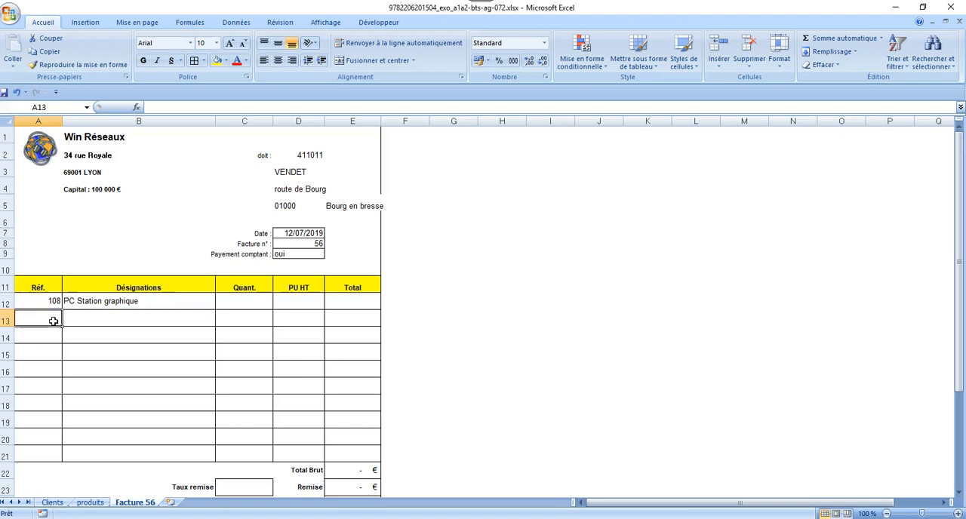
# Consult the references on the produits sheet and enter reference 110 in cell A13 of Facture 56
pyautogui.click(89, 504)
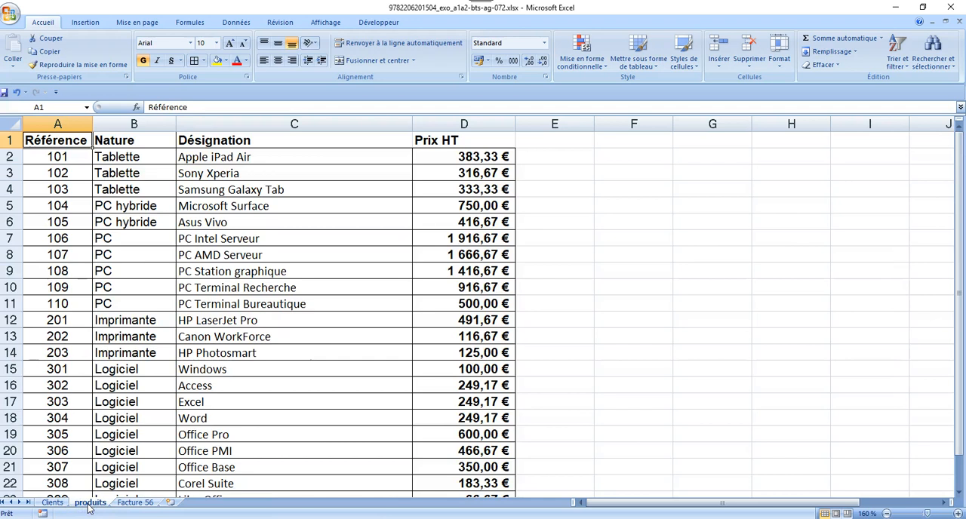
pyautogui.click(135, 503)
pyautogui.write('110')
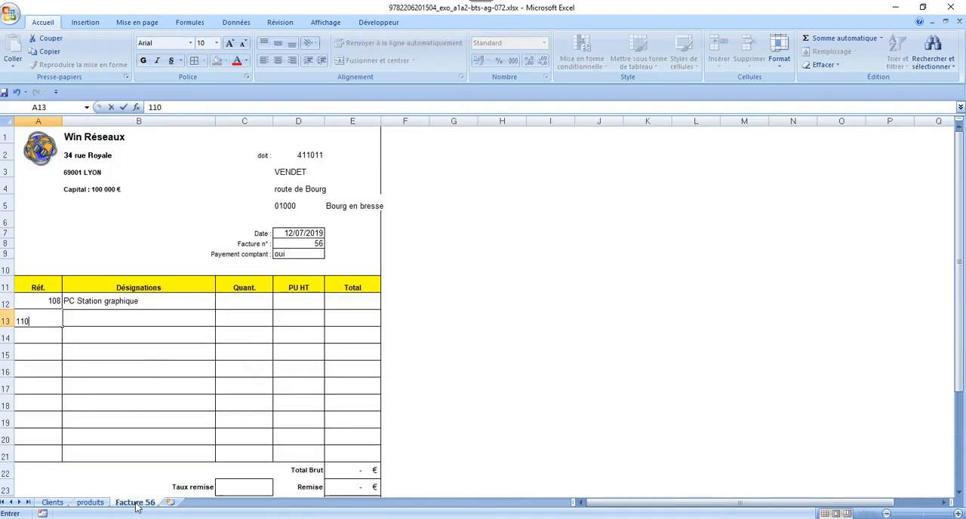
pyautogui.click(177, 325)
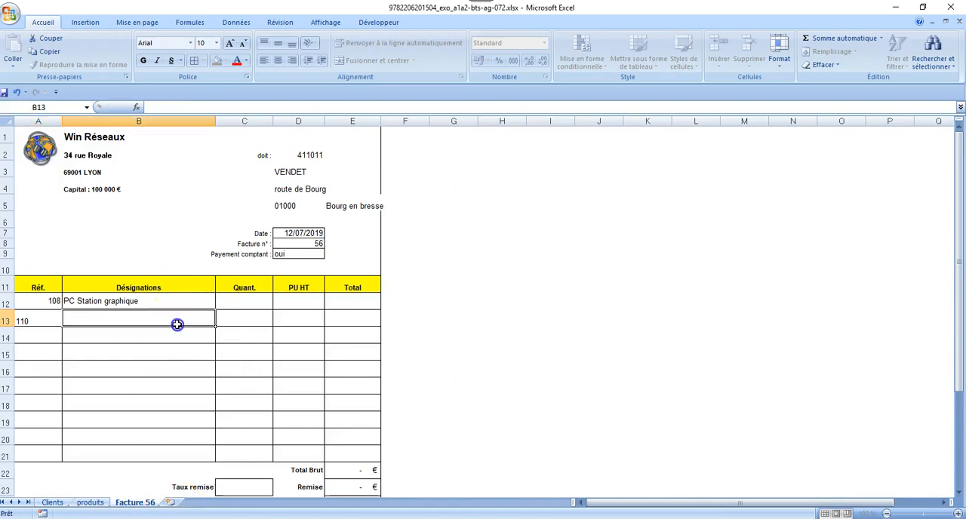
# Name the range A1:D23 on the produits sheet PRODUITS
pyautogui.click(89, 502)
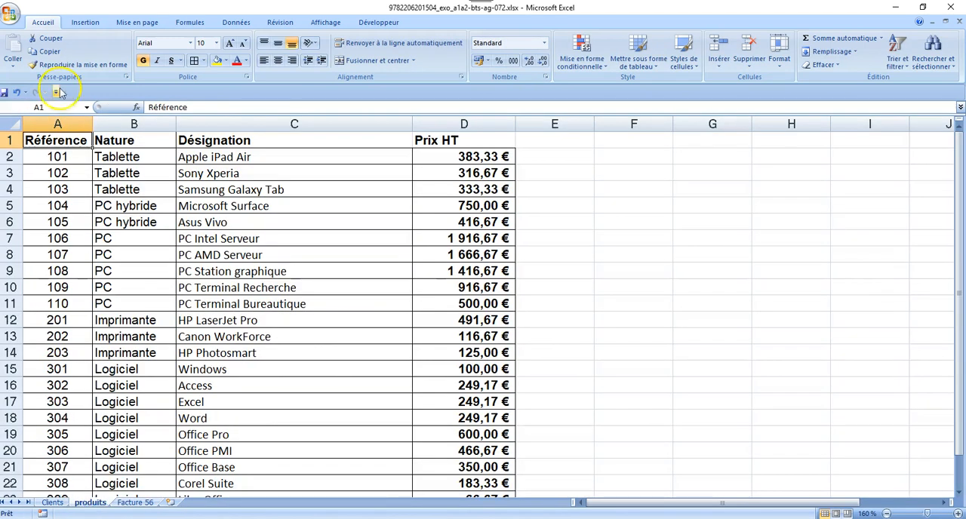
pyautogui.click(59, 140)
pyautogui.moveTo(59, 140); pyautogui.dragTo(494, 468)
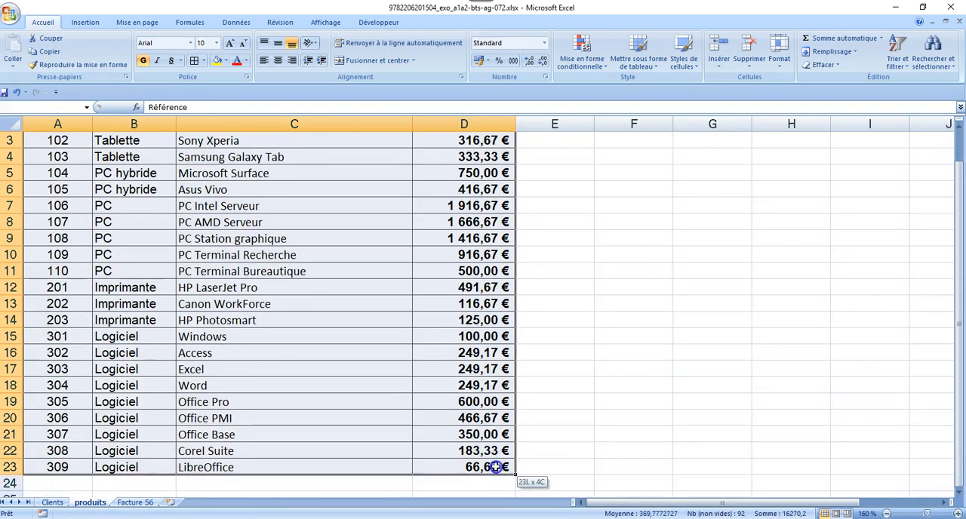
pyautogui.click(50, 110)
pyautogui.write('PRODUITS')
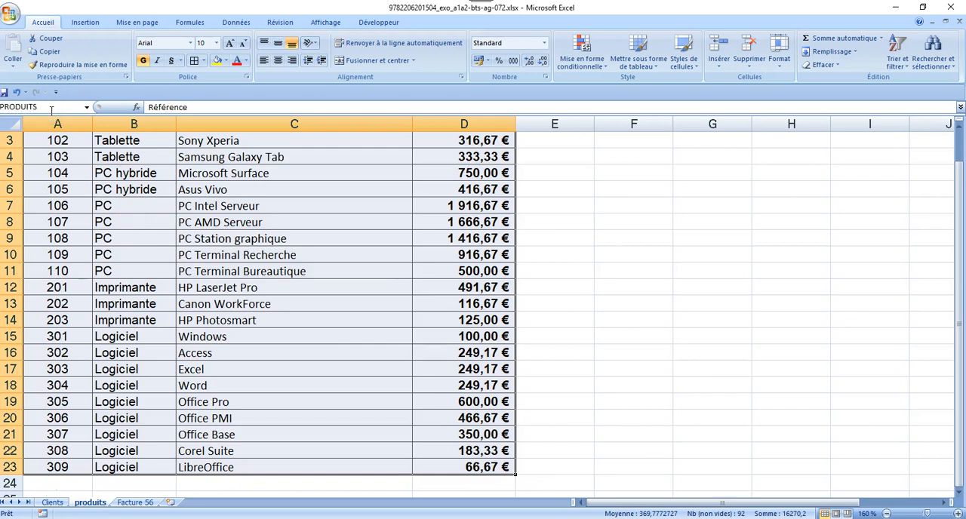
pyautogui.press('Return')
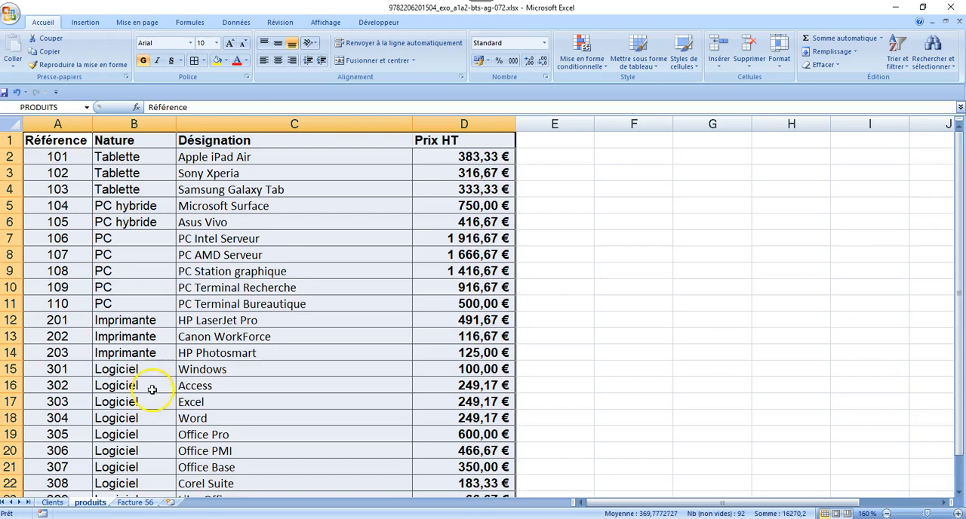
# Begin a RECHERCHEV formula in cell B13 of Facture 56, using A13 as the lookup value
pyautogui.click(149, 504)
pyautogui.click(134, 326)
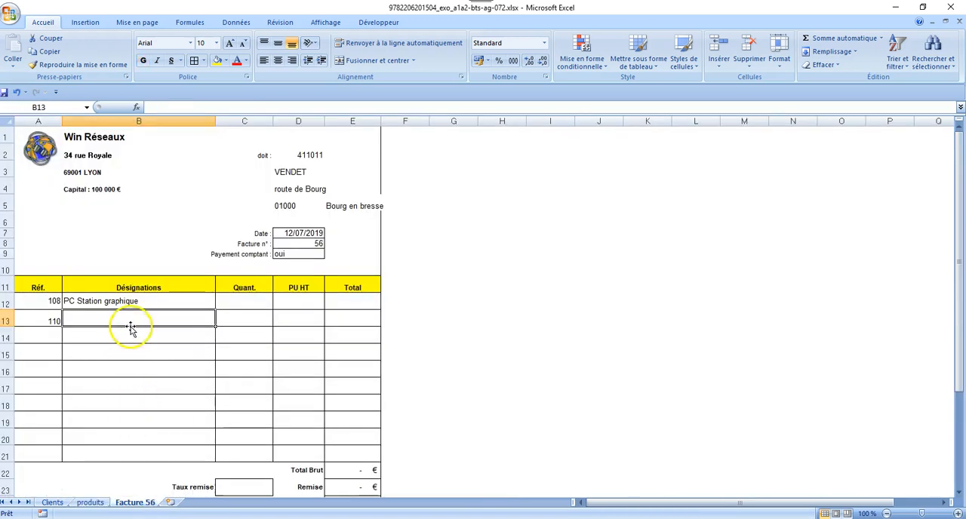
pyautogui.write('=recher')
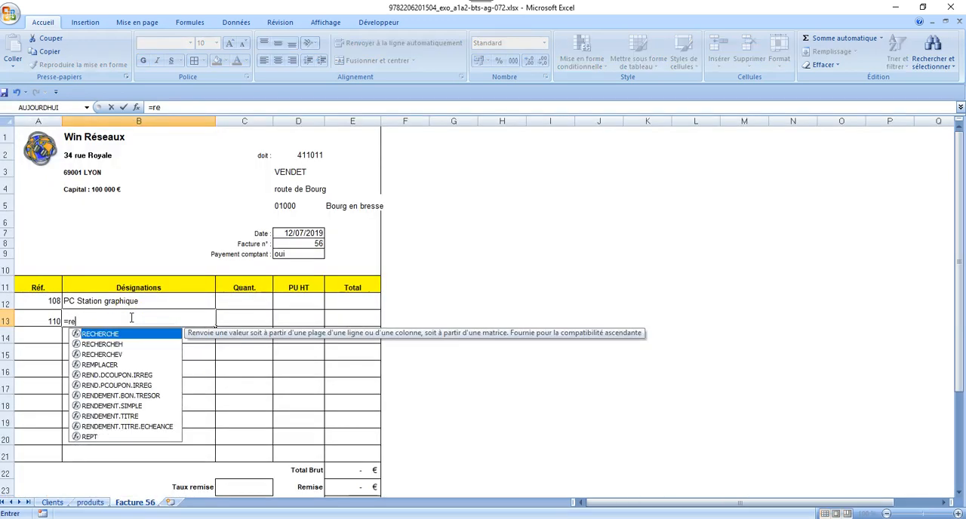
pyautogui.doubleClick(102, 355)
pyautogui.click(47, 322)
pyautogui.write(';')
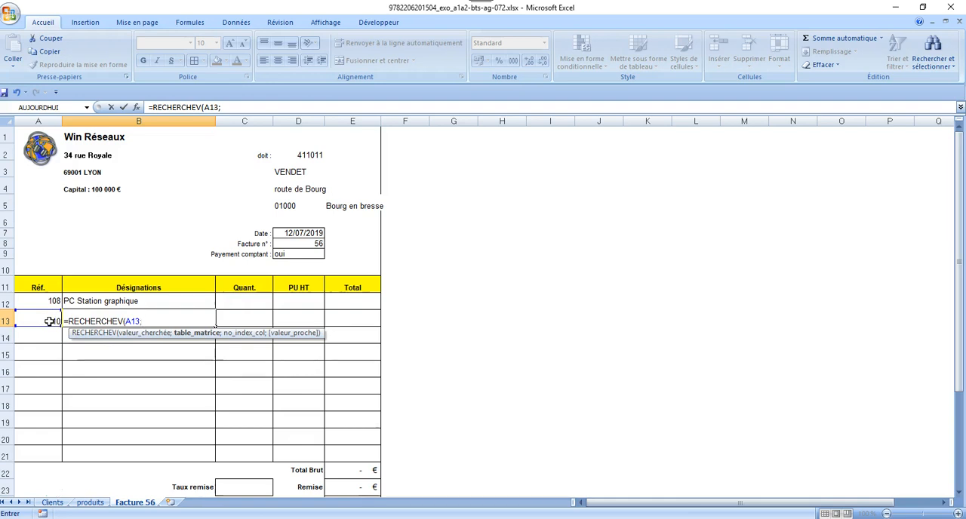
pyautogui.write('PRODUITS')
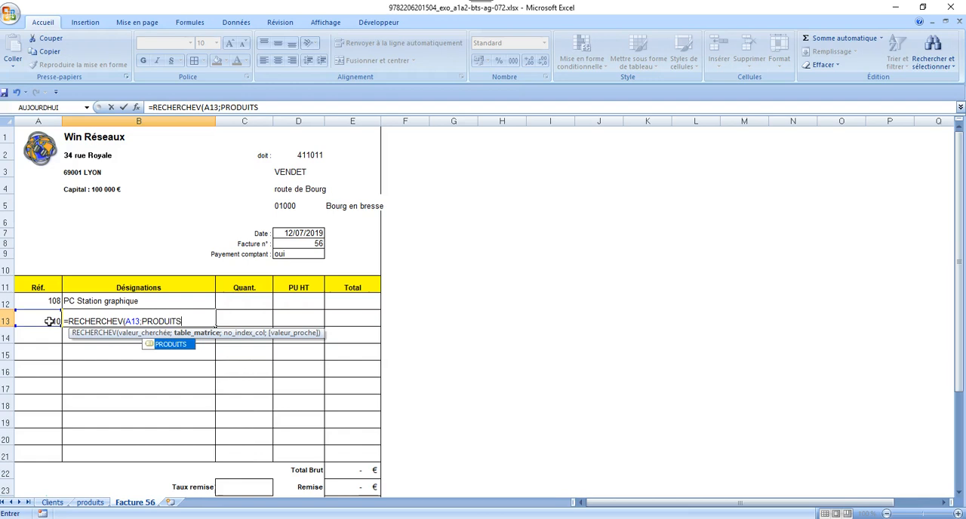
pyautogui.write(';')
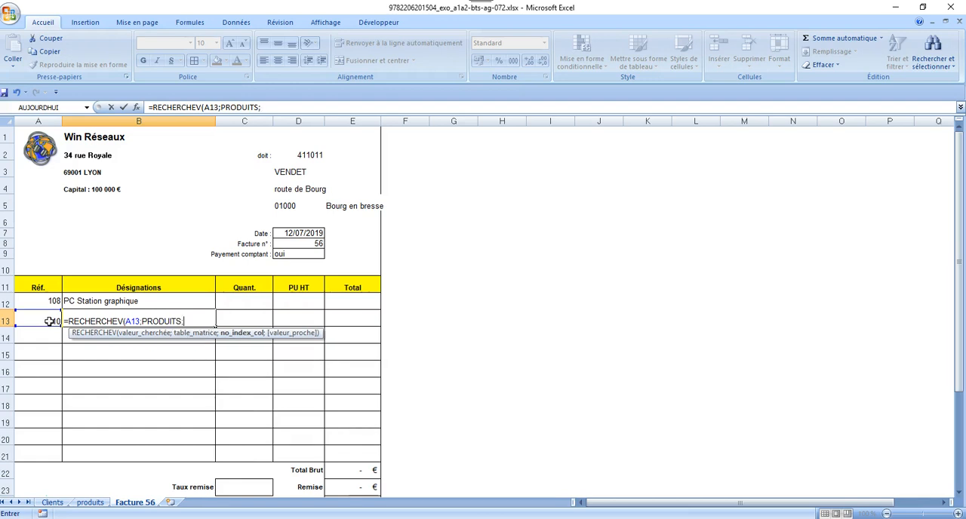
pyautogui.write('3;')
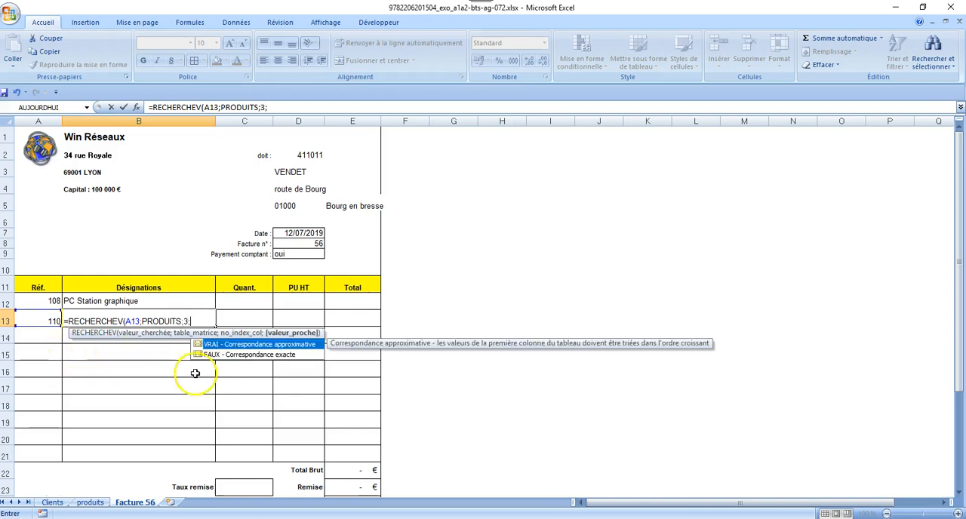
# Complete the B13 RECHERCHEV formula with the named table PRODUITS, column index 3 and FAUX for an exact match
pyautogui.doubleClick(226, 354)
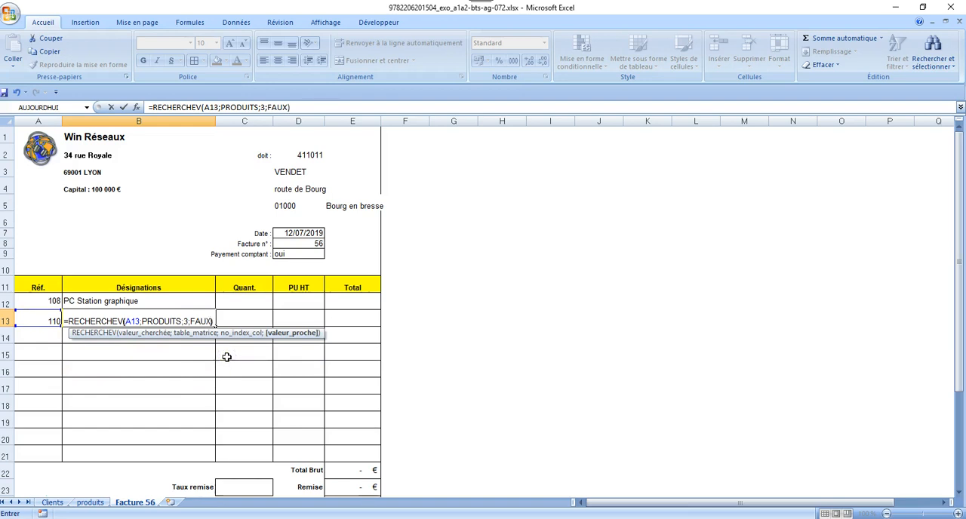
pyautogui.write(')')
pyautogui.press('Return')
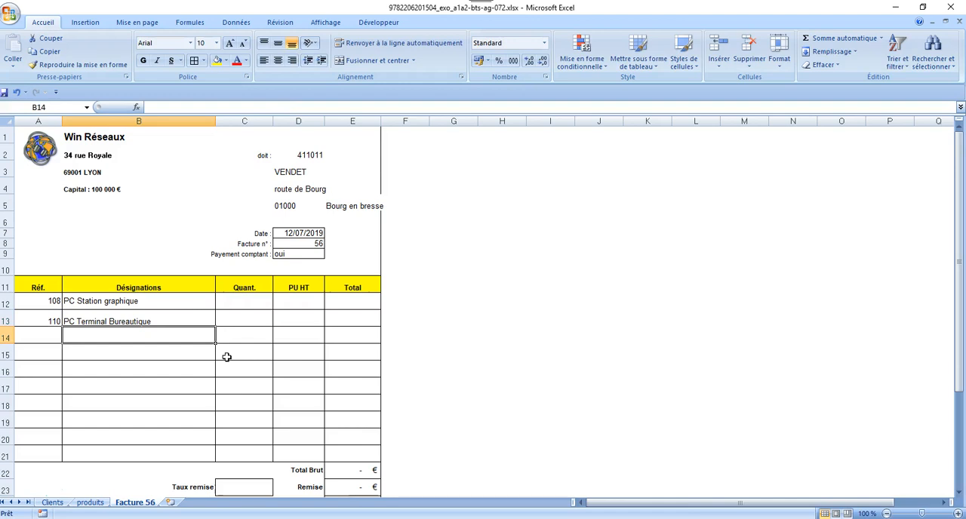
pyautogui.click(178, 320)
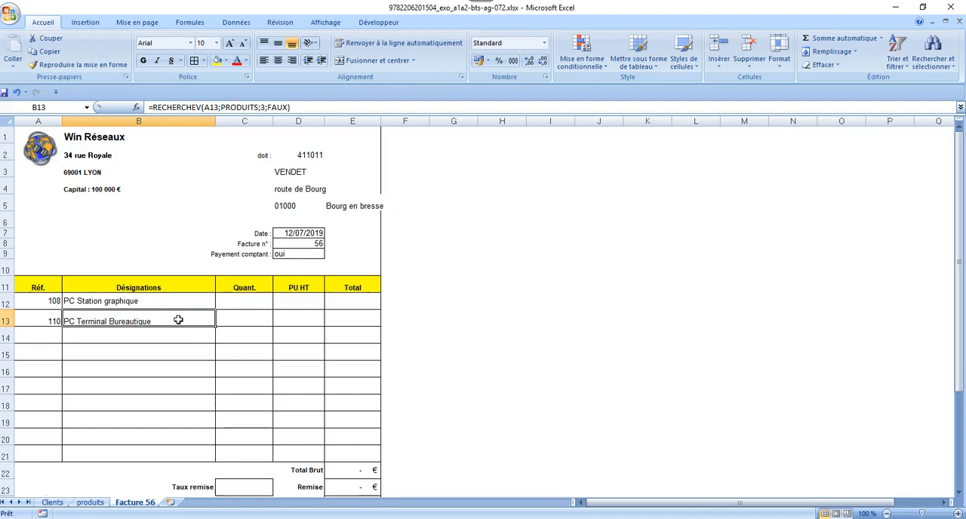
# Begin a RECHERCHEV formula for the PU HT in cell D12, with A12 as the lookup value and PRODUITS as the table
pyautogui.click(283, 305)
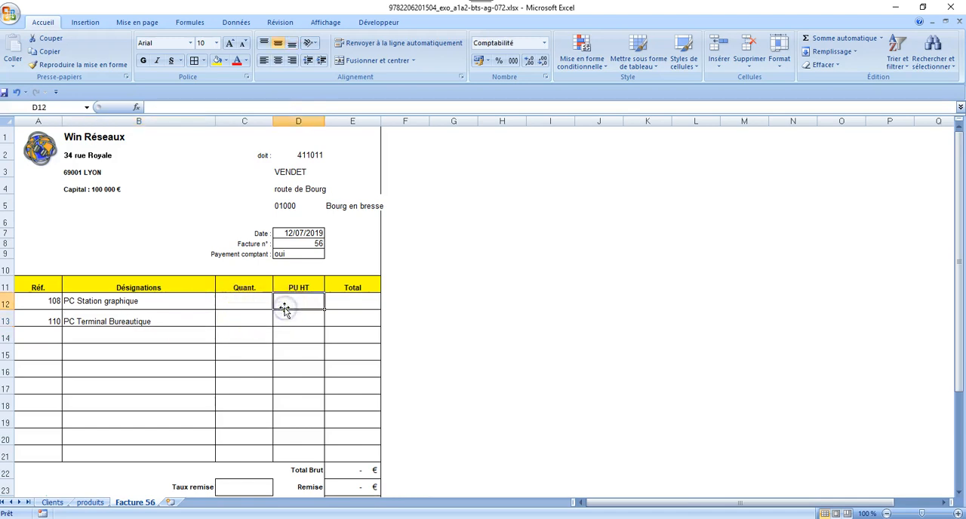
pyautogui.write('=')
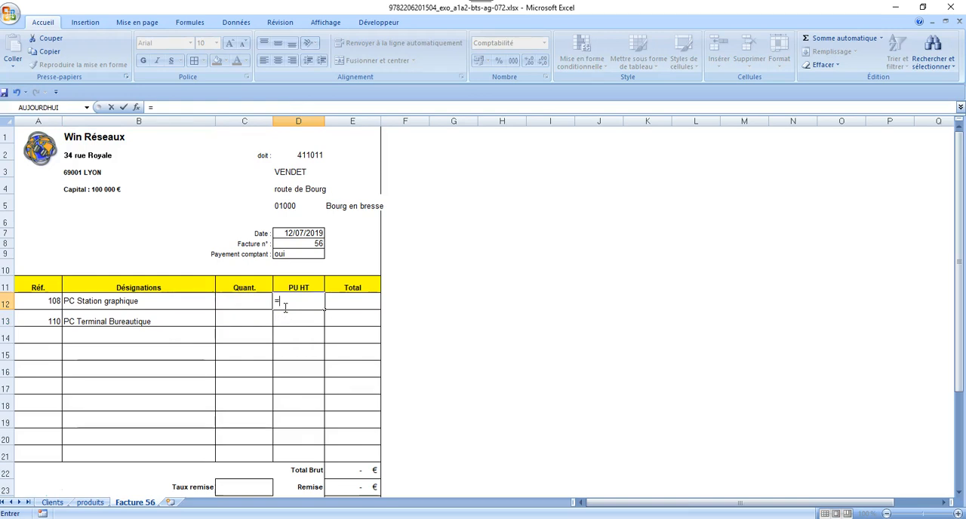
pyautogui.write('recherche')
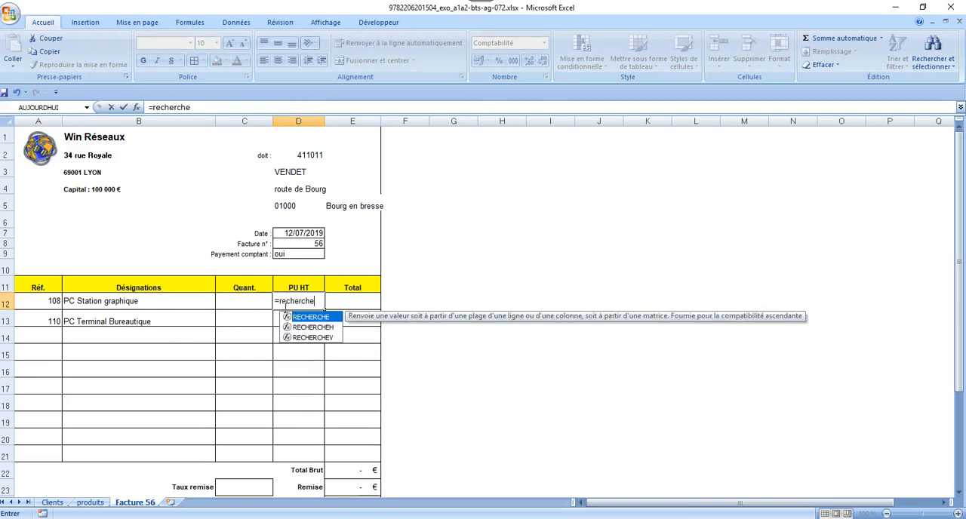
pyautogui.doubleClick(299, 337)
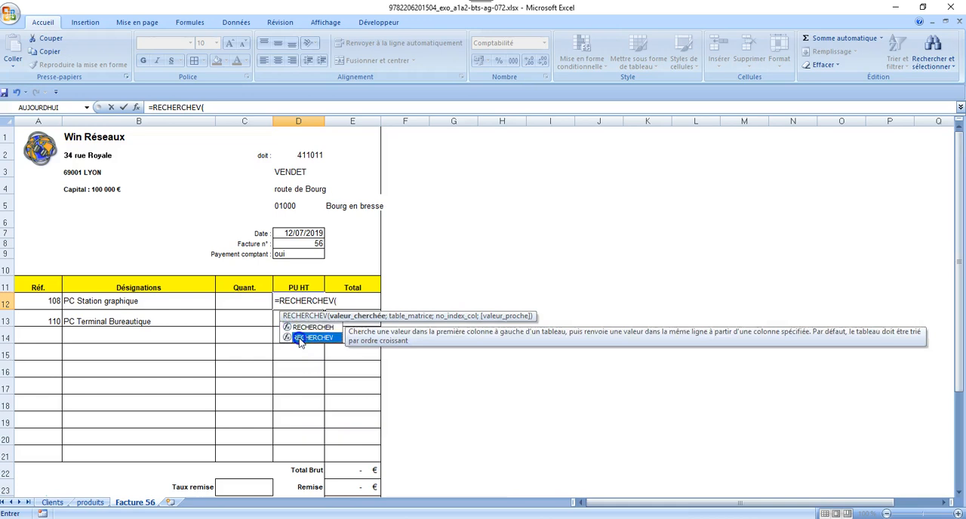
pyautogui.click(41, 301)
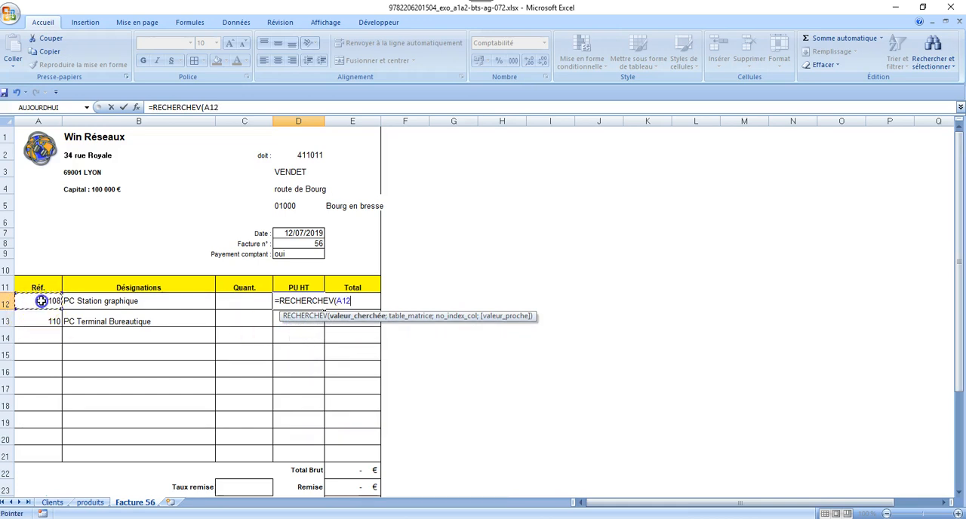
pyautogui.write(';')
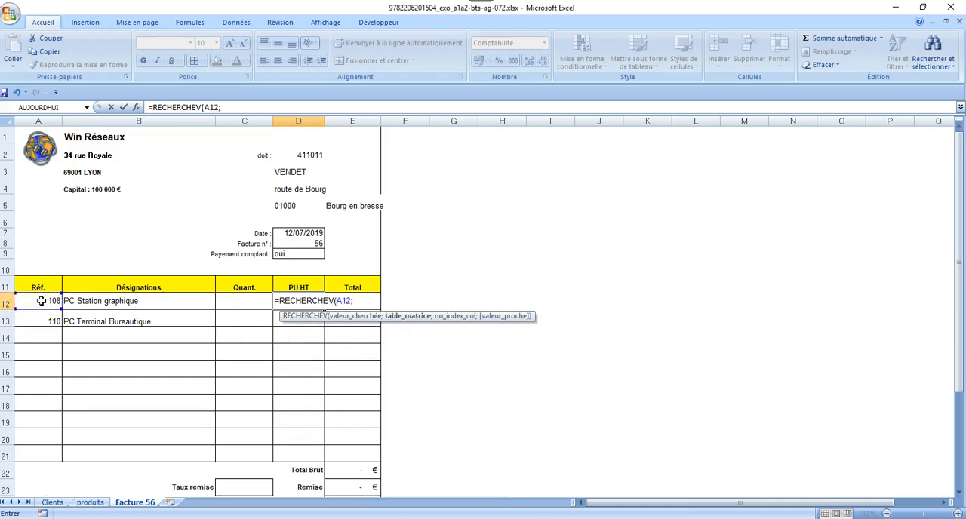
pyautogui.write('PRODUITS')
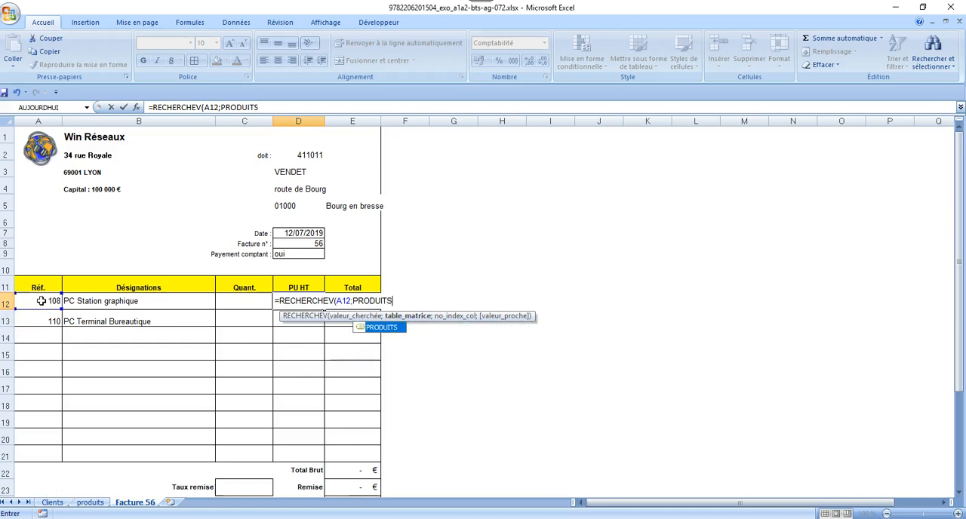
pyautogui.write(';')
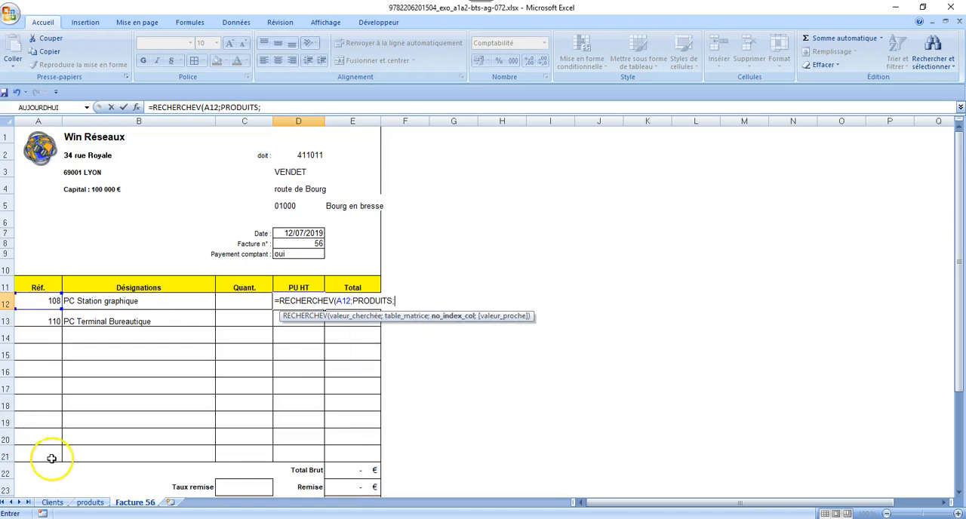
# Check the price column on the produits sheet and complete the D12 formula with column index 4 and FAUX for an exact match
pyautogui.click(89, 503)
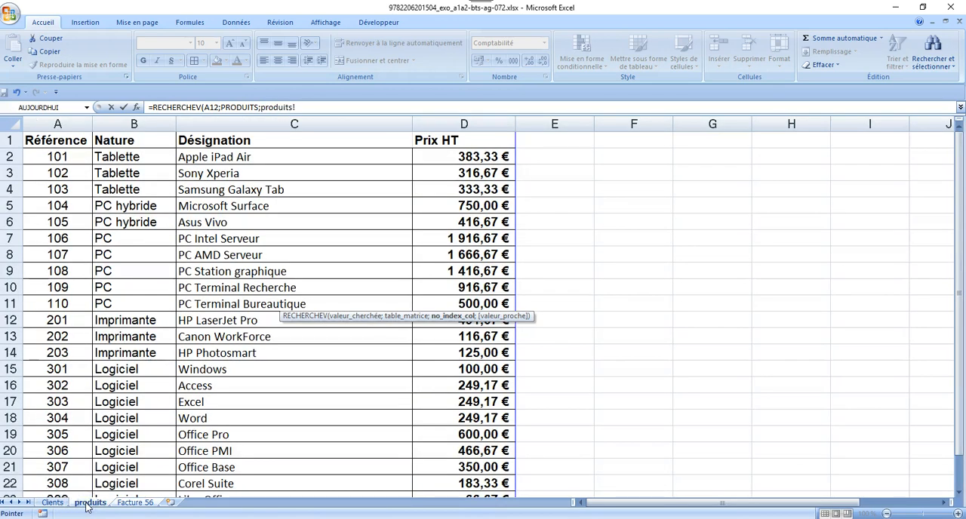
pyautogui.click(302, 108)
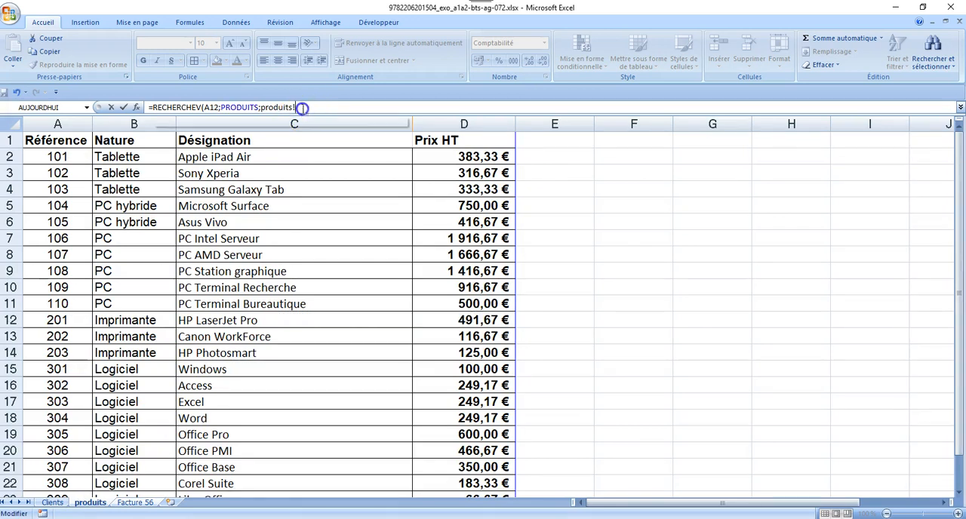
pyautogui.press('BackSpace')
pyautogui.press('BackSpace')
pyautogui.press('BackSpace')
pyautogui.press('BackSpace')
pyautogui.press('BackSpace')
pyautogui.press('BackSpace')
pyautogui.press('BackSpace')
pyautogui.press('BackSpace')
pyautogui.press('BackSpace')
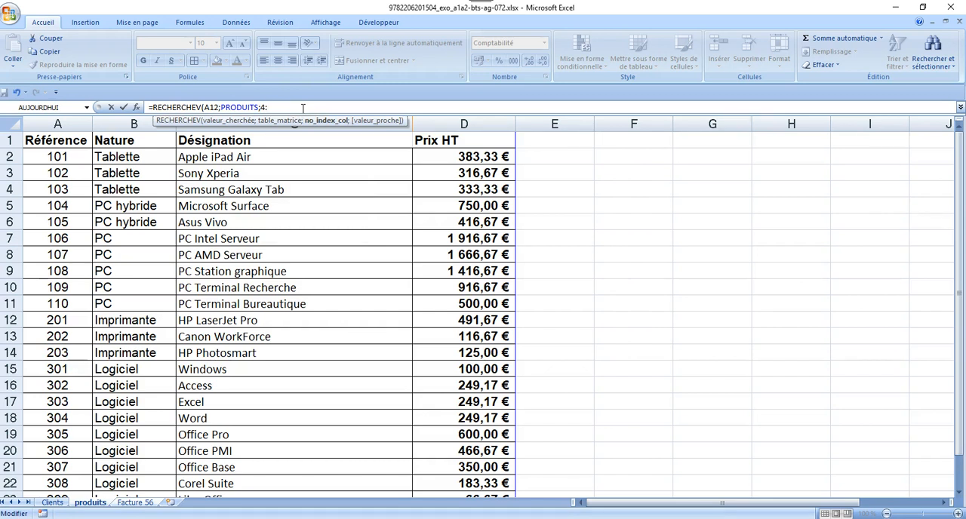
pyautogui.write('4;FAUX')
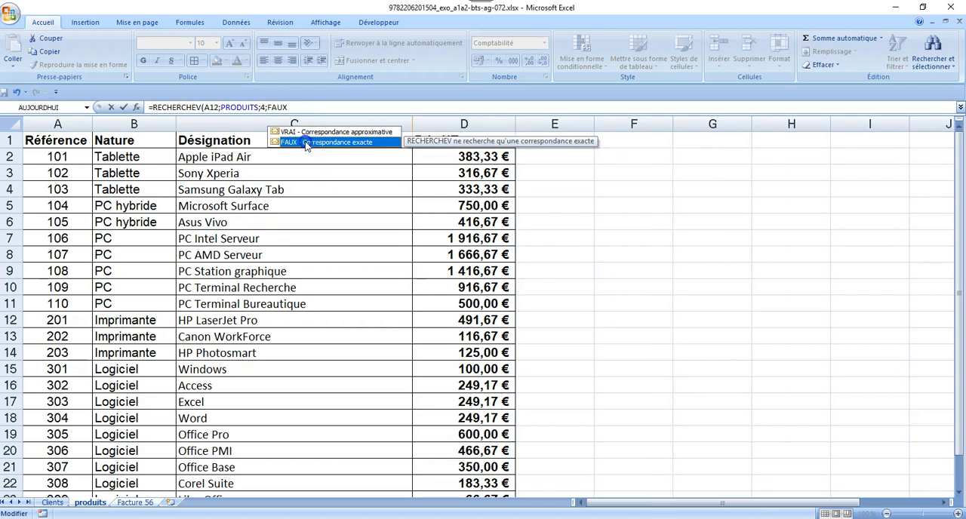
pyautogui.doubleClick(306, 143)
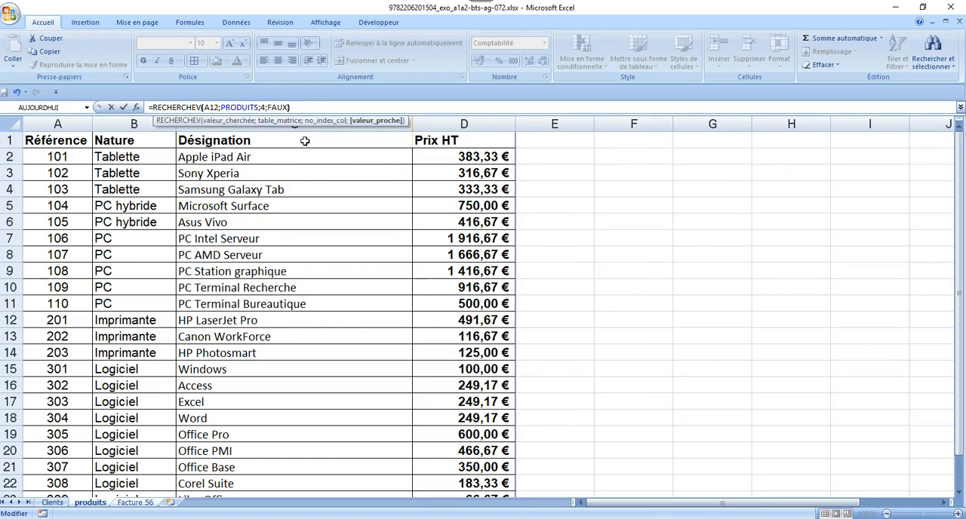
pyautogui.press('Return')
pyautogui.write('=')
pyautogui.click(320, 153)
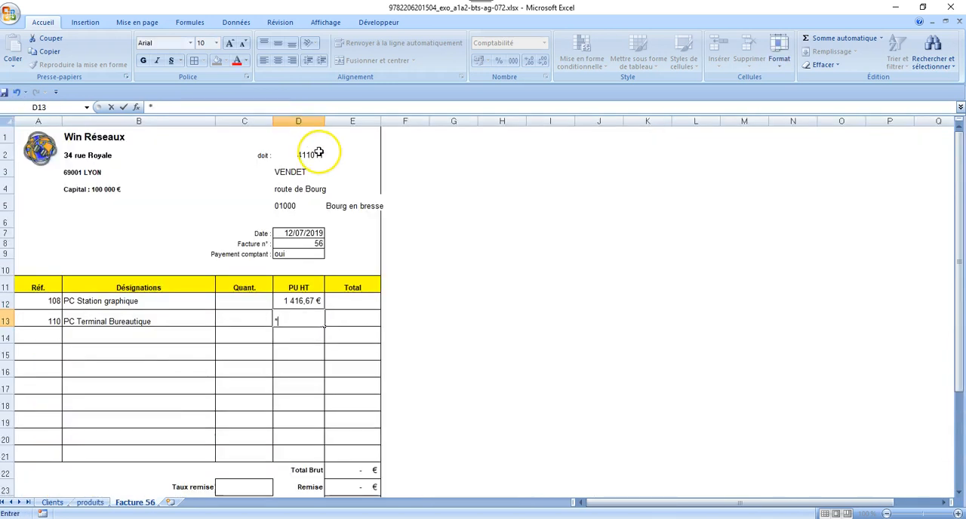
# Copy the PU HT formula from D12 down to D13
pyautogui.click(297, 301)
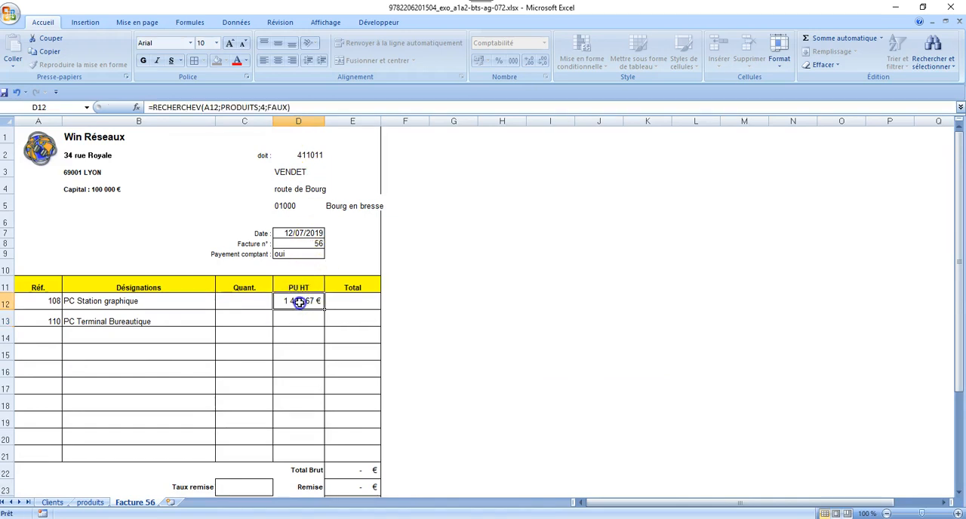
pyautogui.moveTo(324, 309); pyautogui.dragTo(323, 321)
pyautogui.click(304, 319)
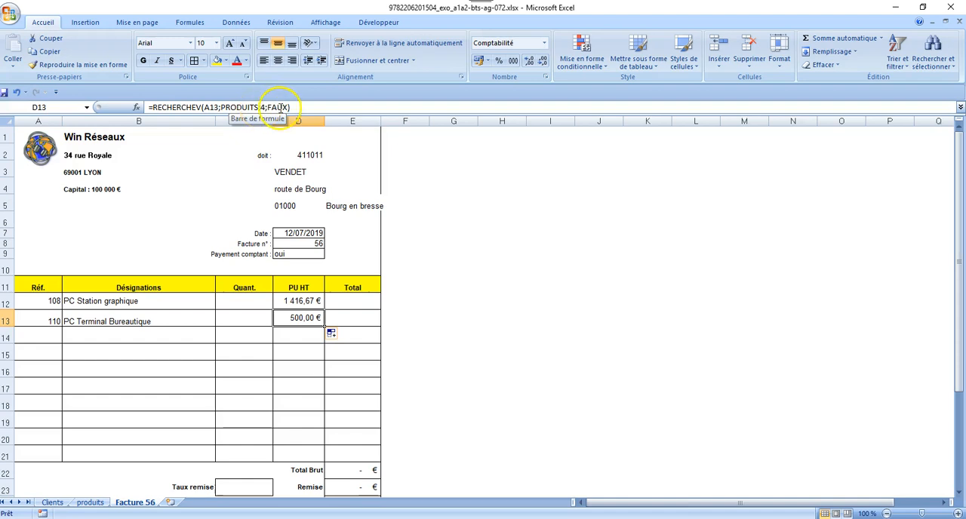
# Enter the quantities 2 in cell C12 and 8 in cell C13
pyautogui.click(240, 302)
pyautogui.write('2')
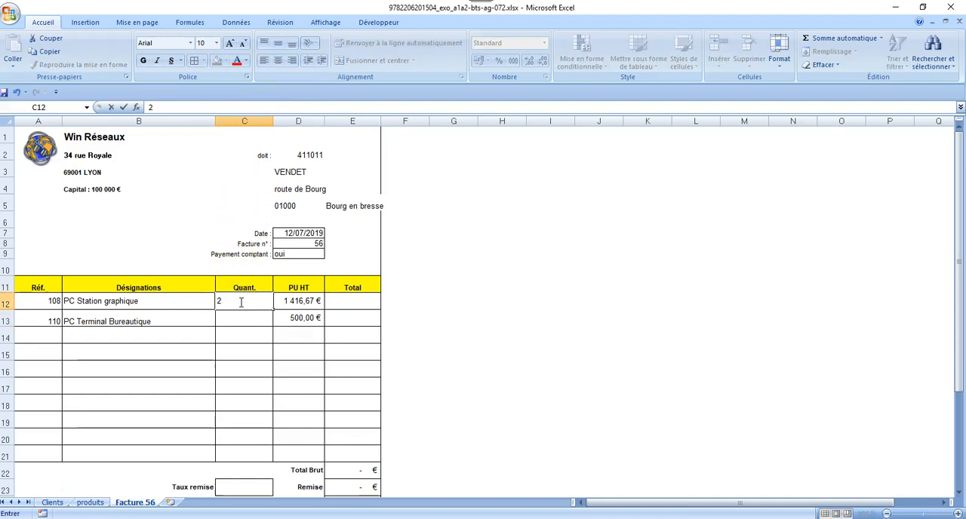
pyautogui.press('Return')
pyautogui.write('8')
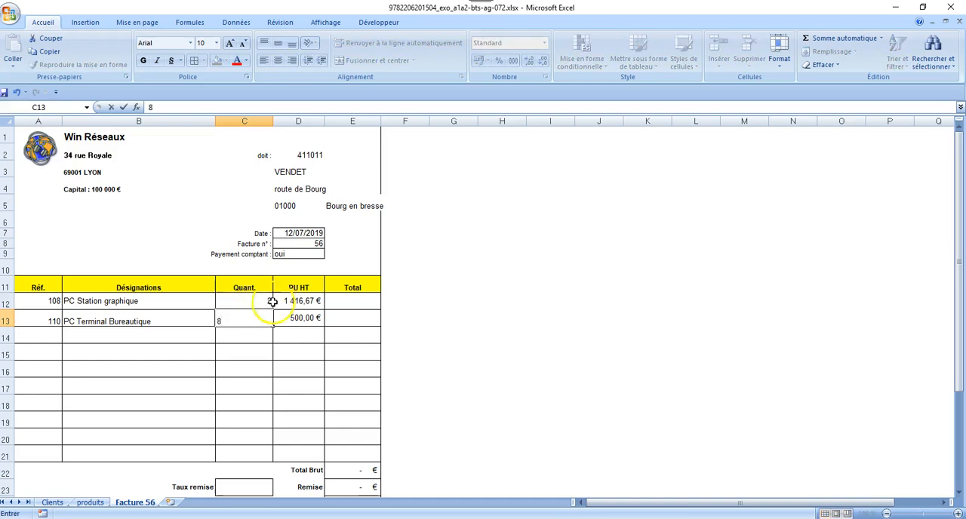
# Calculate the line total in cell E12 by multiplying the quantity C12 by the unit price D12
pyautogui.click(345, 303)
pyautogui.write('=')
pyautogui.click(256, 302)
pyautogui.write('*')
pyautogui.click(288, 303)
pyautogui.press('Return')
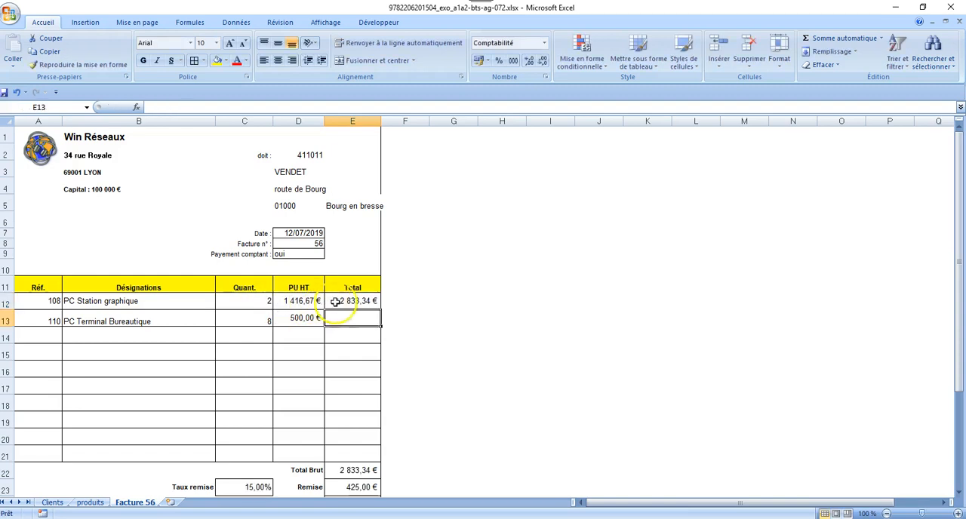
# Copy the line total formula from E12 down to E13
pyautogui.click(349, 302)
pyautogui.moveTo(382, 310); pyautogui.dragTo(382, 328)
pyautogui.click(333, 353)
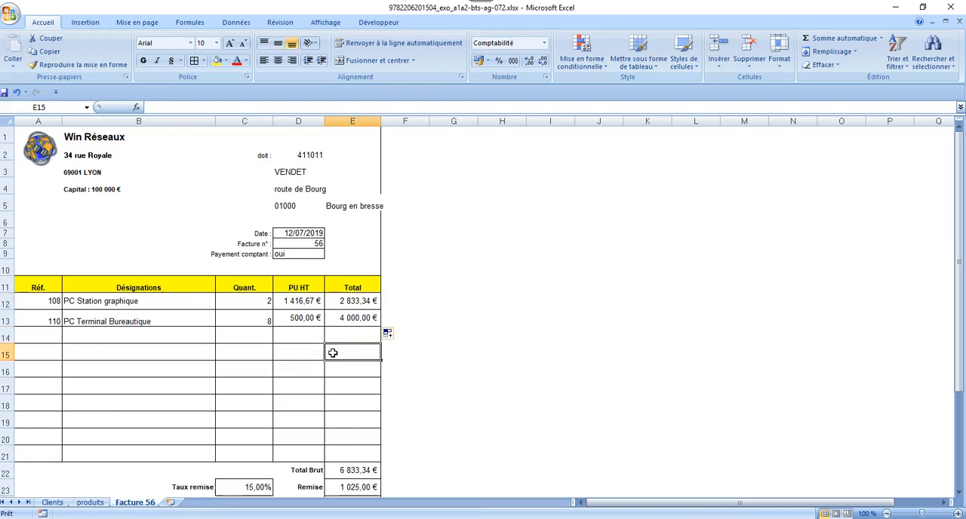